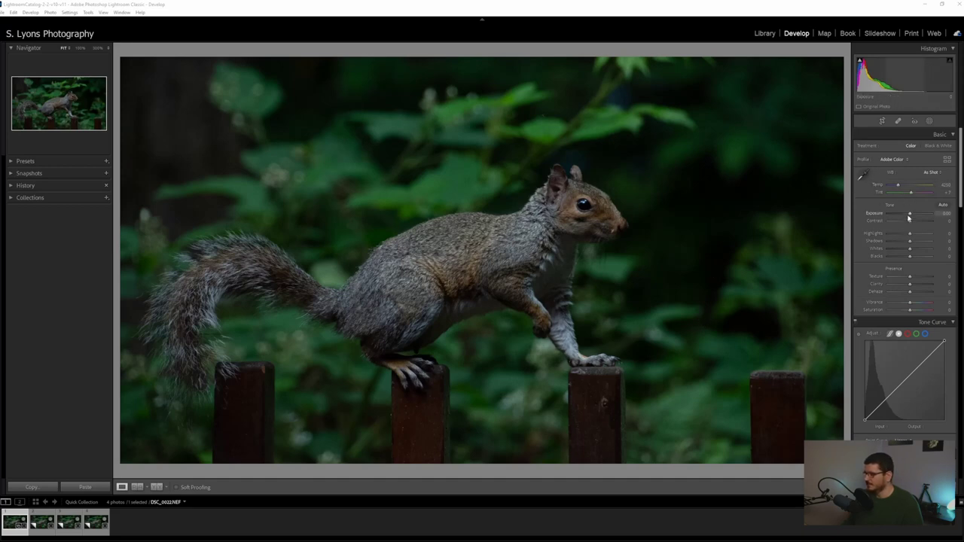
Set Exposure +1.14, Temp 2877, Contrast +33, Highlights +24, Shadows −78, Whites +30, Blacks −54
{"action": "left_click_drag", "start_coordinate": [910, 216], "coordinate": [916, 216]}
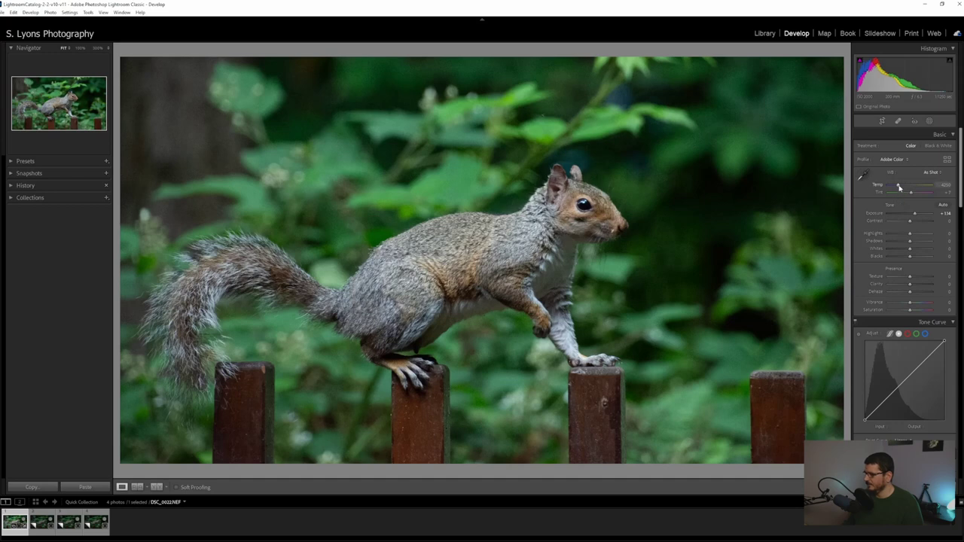
{"action": "left_click_drag", "start_coordinate": [898, 188], "coordinate": [895, 189]}
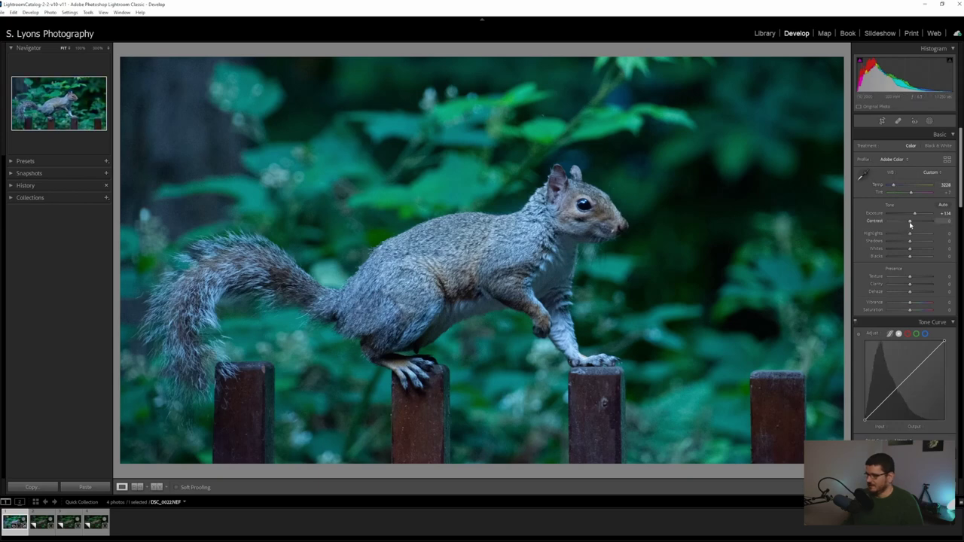
{"action": "left_click_drag", "start_coordinate": [910, 225], "coordinate": [918, 228]}
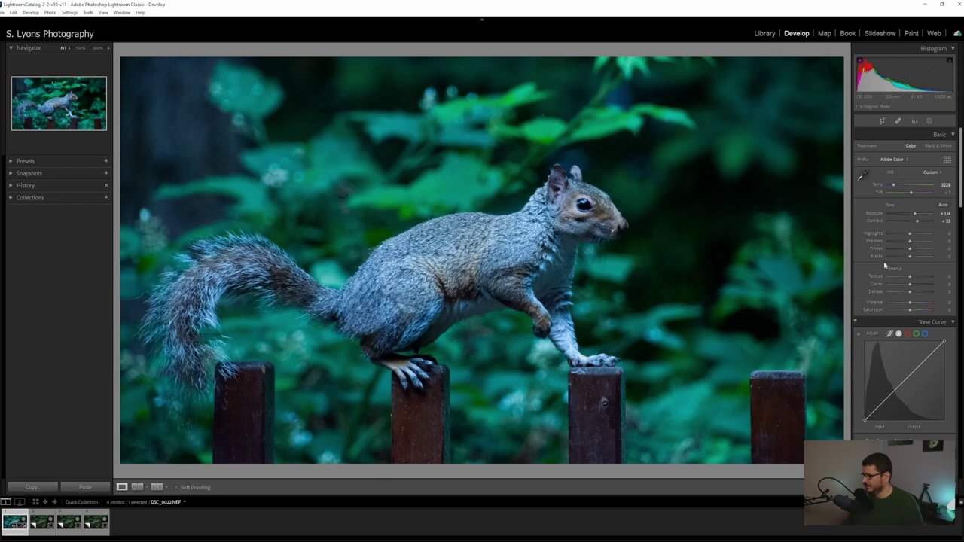
{"action": "mouse_move", "coordinate": [911, 236]}
{"action": "left_mouse_down"}
{"action": "mouse_move", "coordinate": [924, 239]}
{"action": "mouse_move", "coordinate": [915, 239]}
{"action": "left_mouse_up"}
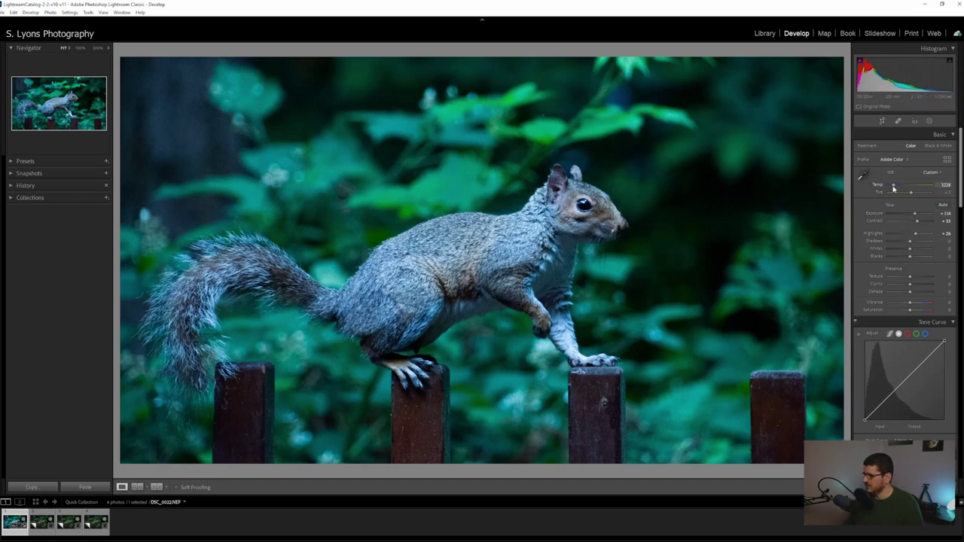
{"action": "left_click_drag", "start_coordinate": [894, 186], "coordinate": [892, 189]}
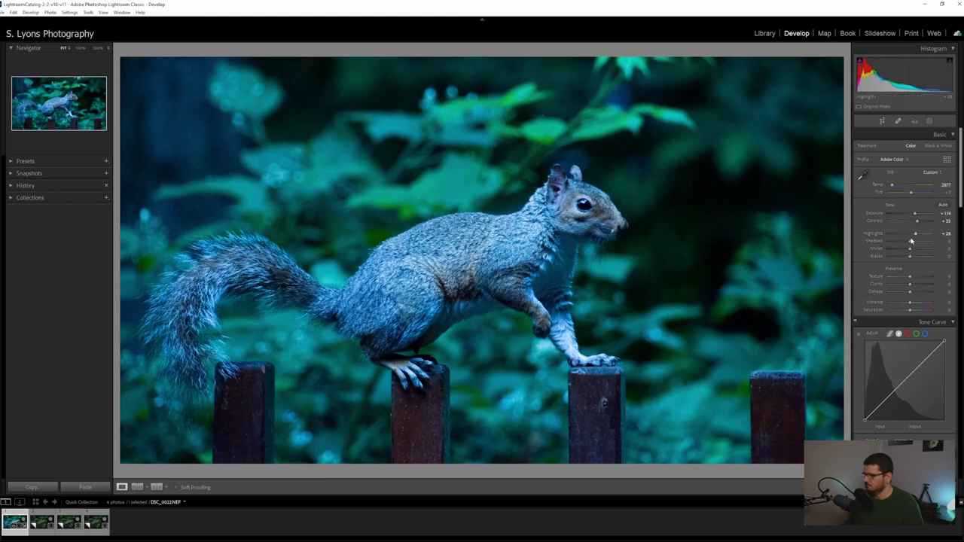
{"action": "left_click_drag", "start_coordinate": [910, 241], "coordinate": [892, 242]}
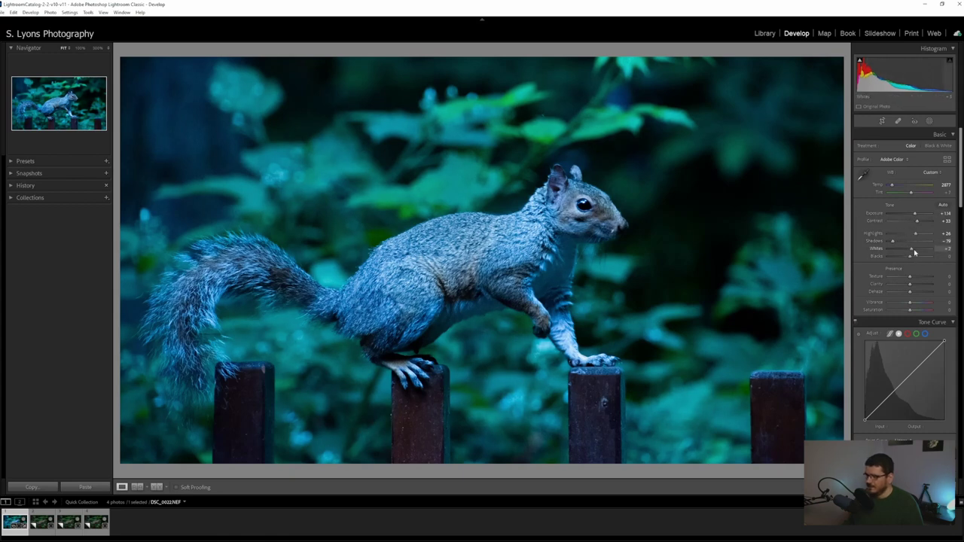
{"action": "left_click_drag", "start_coordinate": [908, 252], "coordinate": [916, 253]}
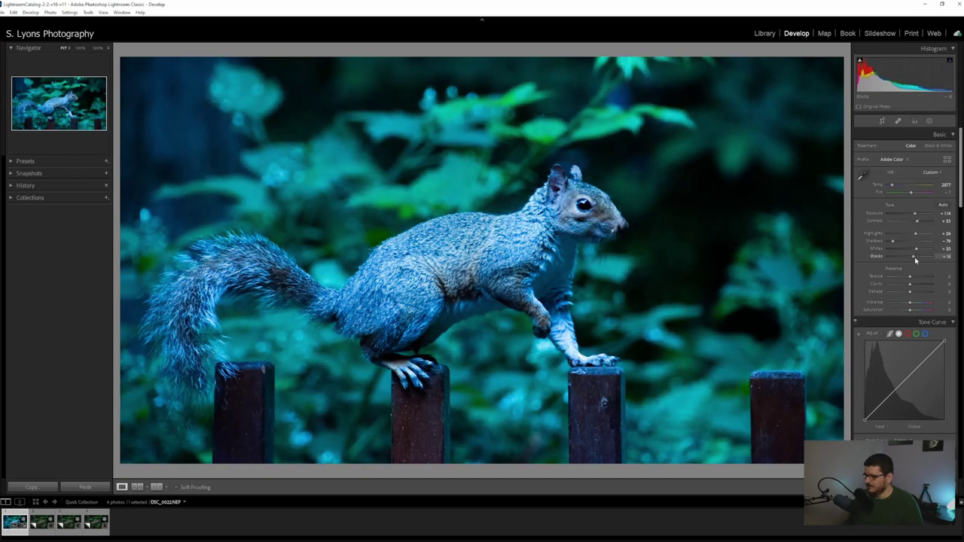
{"action": "left_click_drag", "start_coordinate": [910, 257], "coordinate": [900, 259]}
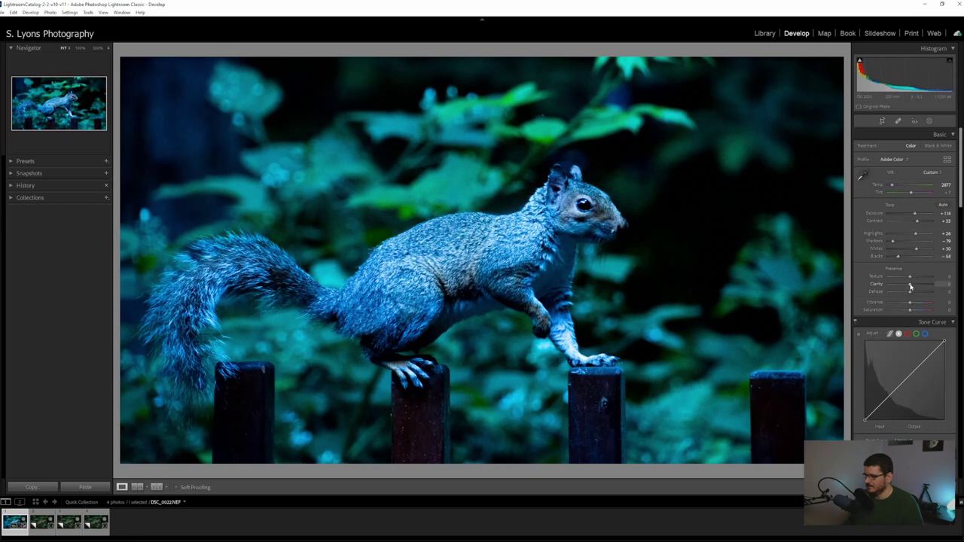
Lower Clarity to −19 after checking the fur at 100%, then raise Vibrance to +26
{"action": "left_click", "coordinate": [572, 226]}
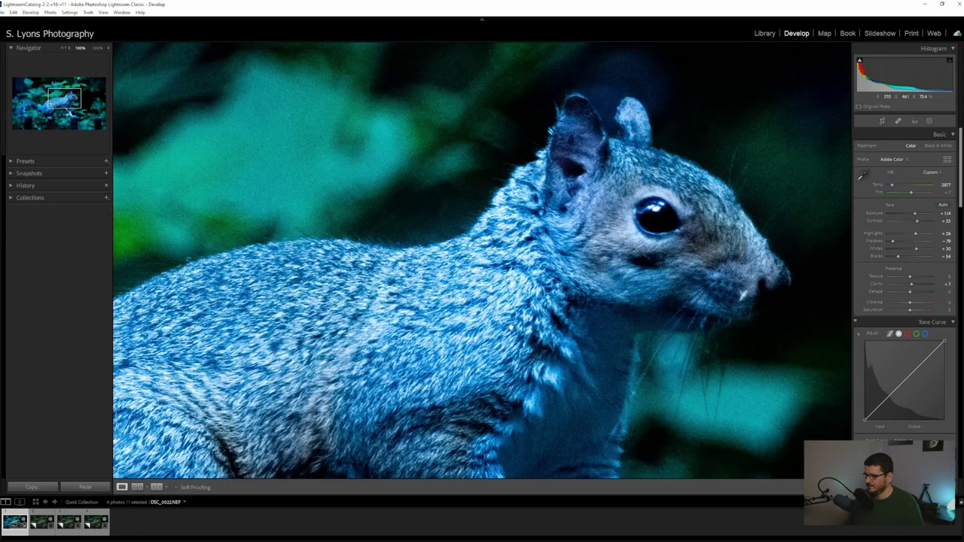
{"action": "left_click_drag", "start_coordinate": [736, 313], "coordinate": [710, 315]}
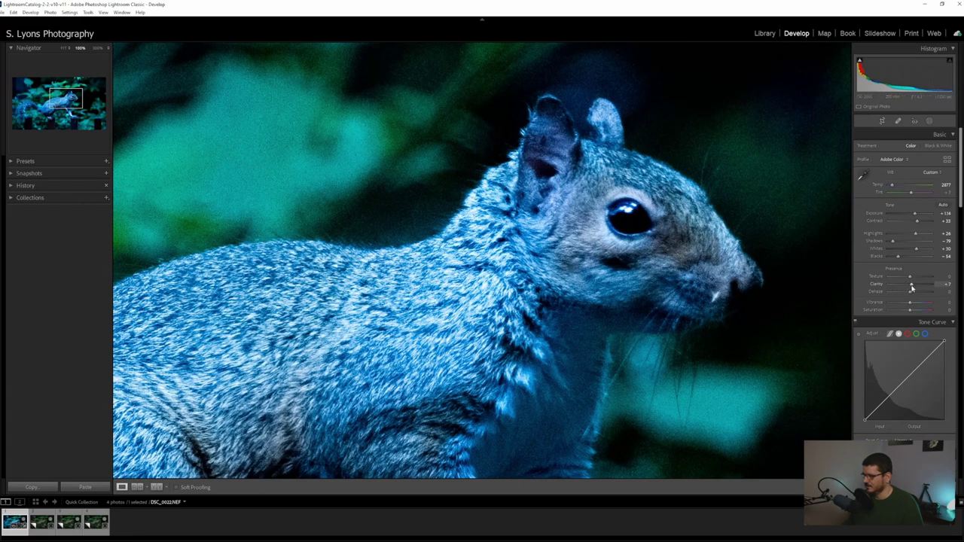
{"action": "left_click_drag", "start_coordinate": [911, 287], "coordinate": [907, 289]}
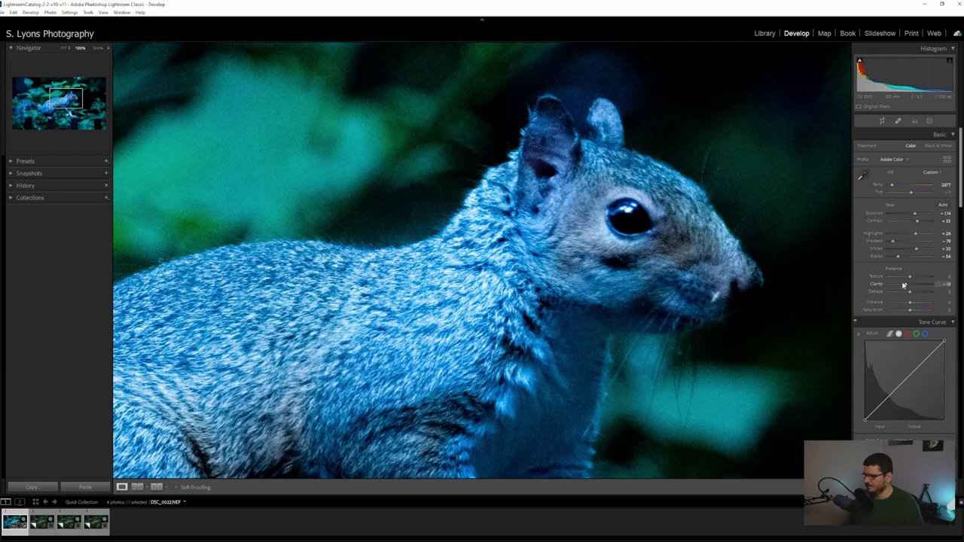
{"action": "left_click", "coordinate": [720, 268]}
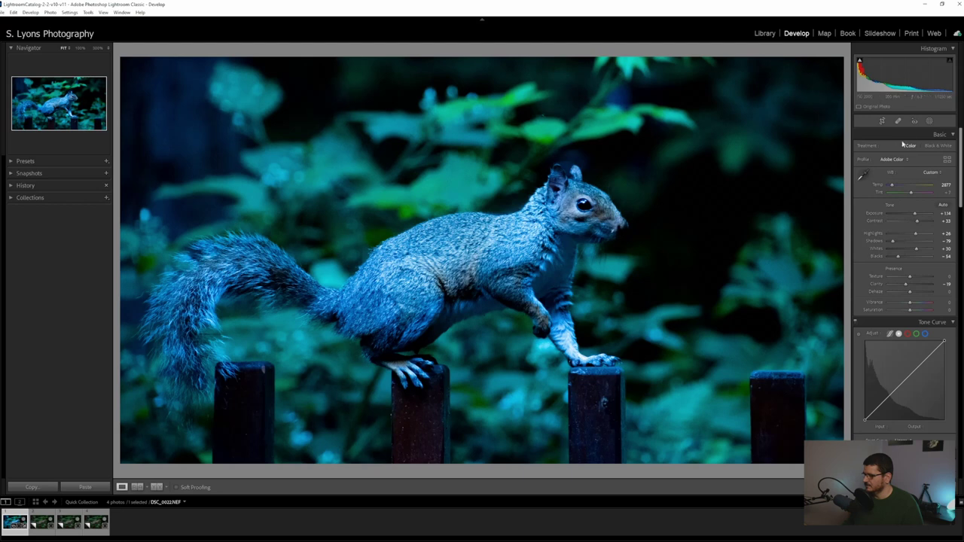
{"action": "left_click", "coordinate": [930, 121]}
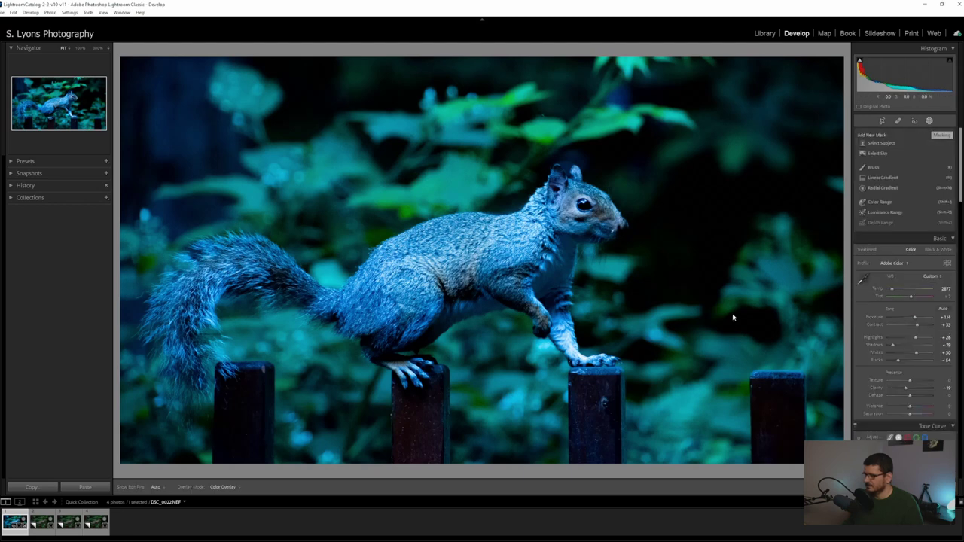
{"action": "left_click", "coordinate": [930, 121]}
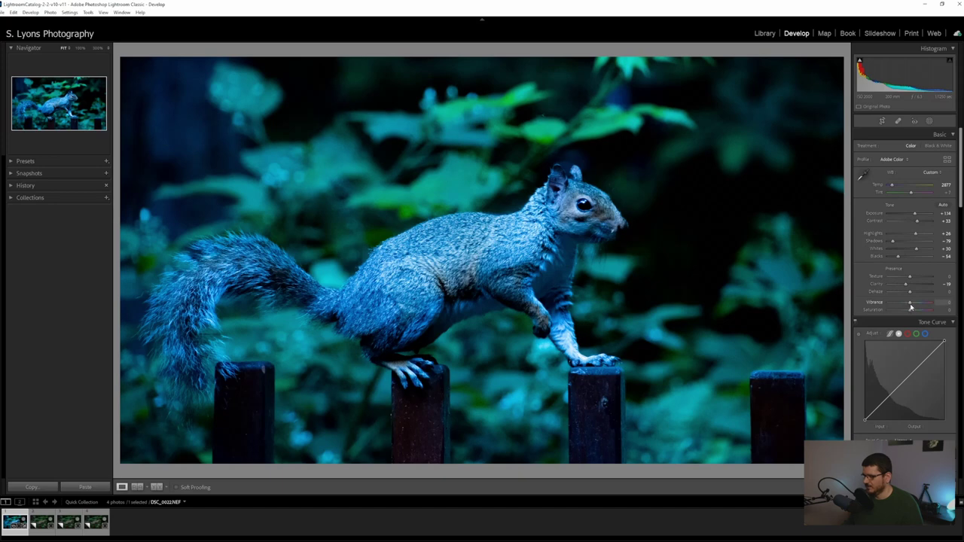
{"action": "left_click_drag", "start_coordinate": [910, 302], "coordinate": [918, 304]}
Shape the RGB tone curve with a raised black point, lowered white point and gentle S-curve
{"action": "scroll", "coordinate": [917, 306], "scroll_direction": "down", "scroll_amount": 3}
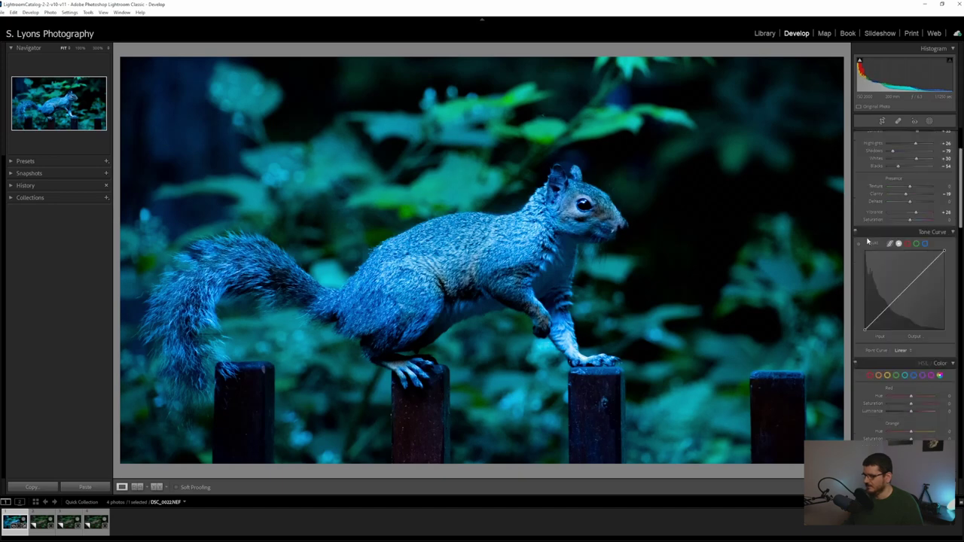
{"action": "left_click_drag", "start_coordinate": [865, 330], "coordinate": [865, 324]}
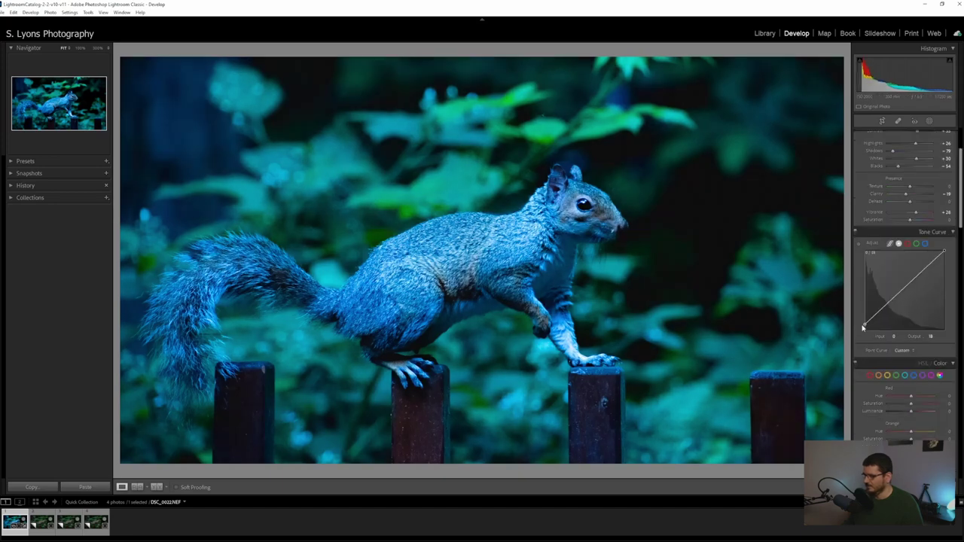
{"action": "left_click_drag", "start_coordinate": [943, 251], "coordinate": [943, 258]}
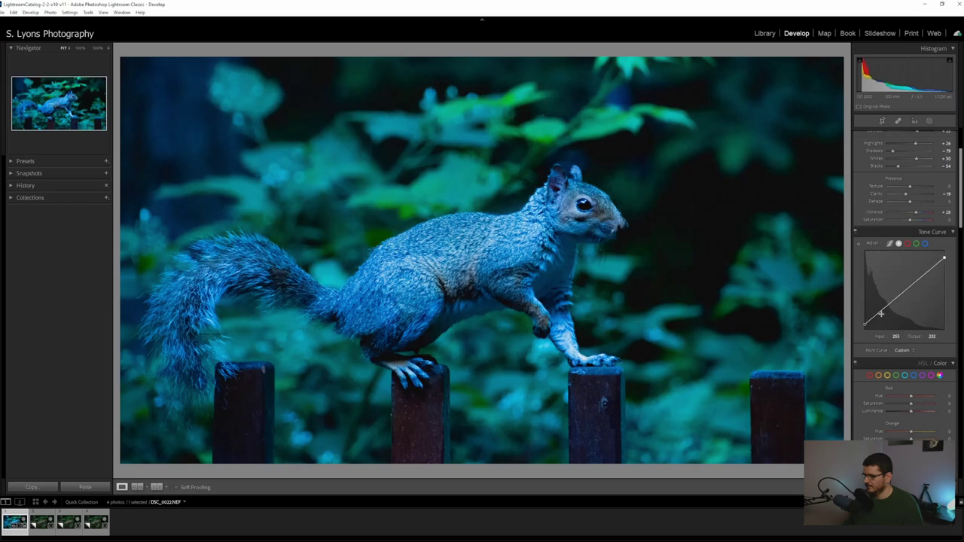
{"action": "left_click_drag", "start_coordinate": [879, 312], "coordinate": [879, 320]}
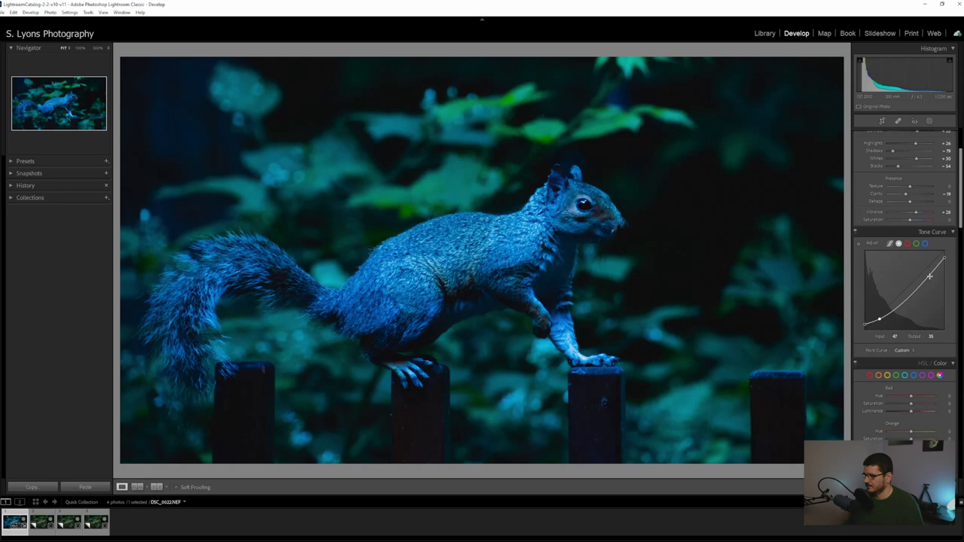
{"action": "left_click_drag", "start_coordinate": [929, 276], "coordinate": [929, 272]}
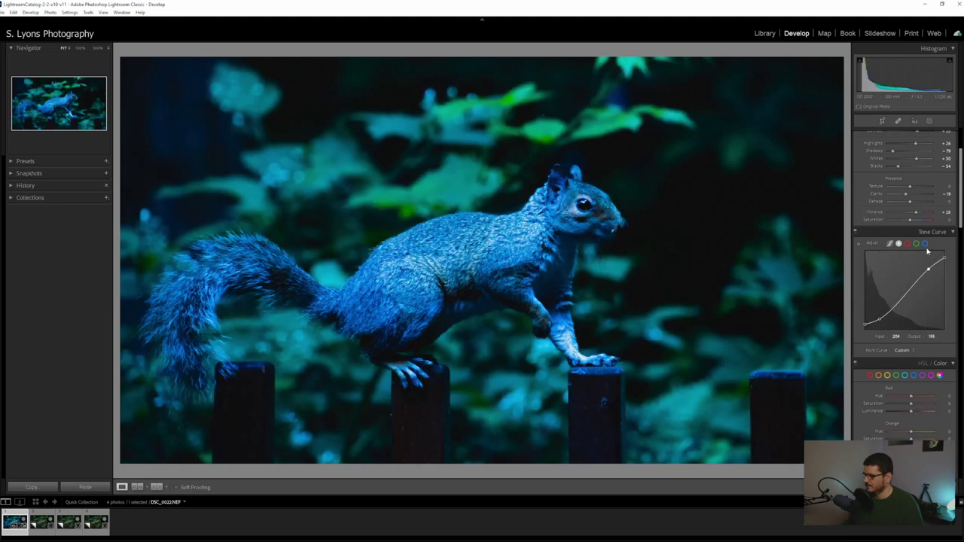
Add a lowered point on the Blue channel curve to reduce blue in the darker tones
{"action": "left_click", "coordinate": [926, 244]}
{"action": "left_click_drag", "start_coordinate": [887, 308], "coordinate": [909, 288]}
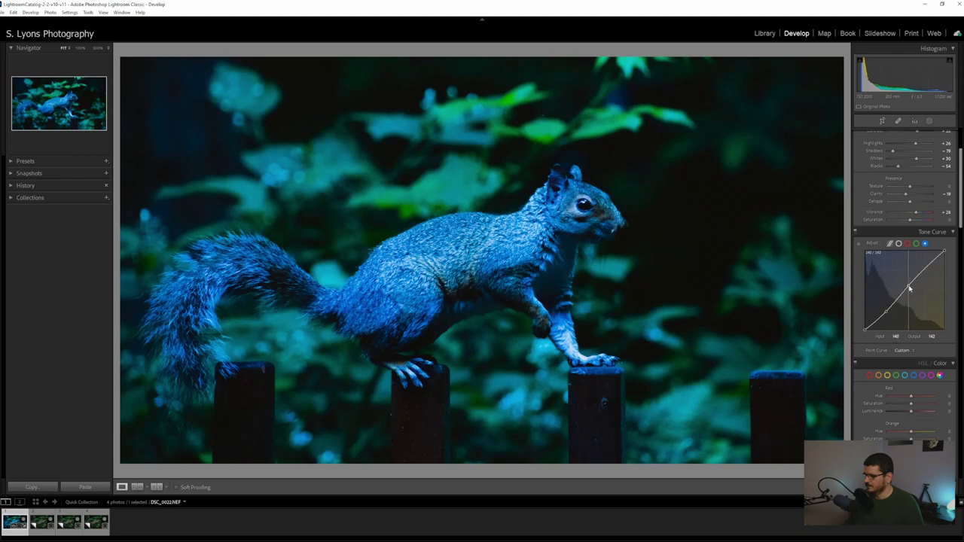
{"action": "left_click", "coordinate": [897, 244]}
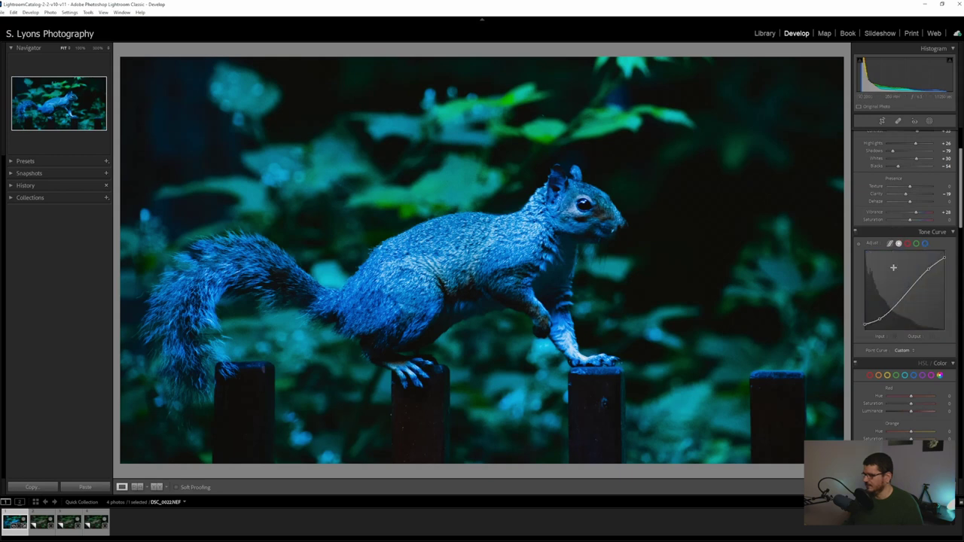
{"action": "scroll", "coordinate": [893, 267], "scroll_direction": "up", "scroll_amount": 3}
{"action": "scroll", "coordinate": [886, 294], "scroll_direction": "down", "scroll_amount": 8}
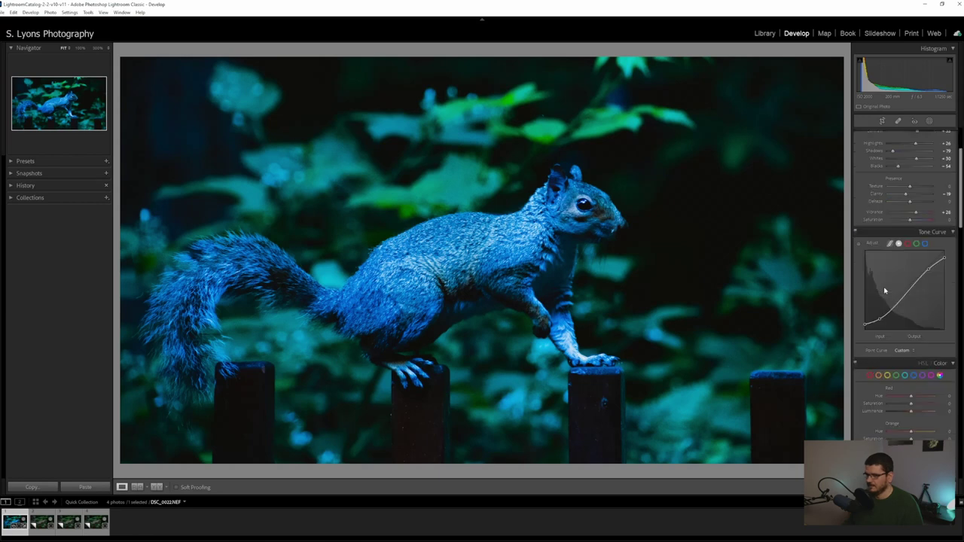
{"action": "scroll", "coordinate": [878, 271], "scroll_direction": "down", "scroll_amount": 3}
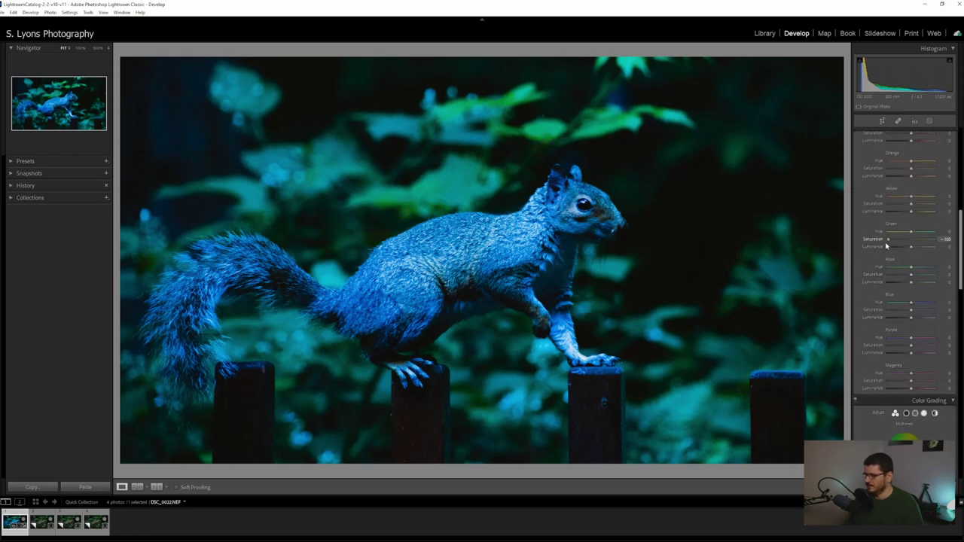
Drop Green saturation to −77 and lower Aqua saturation in the HSL panel
{"action": "left_click_drag", "start_coordinate": [895, 247], "coordinate": [894, 252]}
{"action": "left_click_drag", "start_coordinate": [911, 276], "coordinate": [889, 279]}
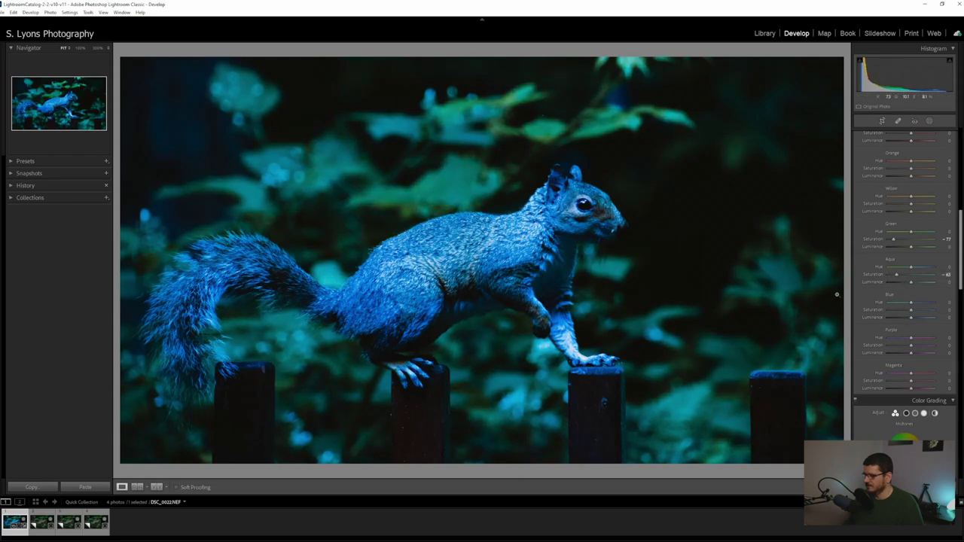
{"action": "scroll", "coordinate": [882, 285], "scroll_direction": "up", "scroll_amount": 5}
{"action": "scroll", "coordinate": [883, 304], "scroll_direction": "up", "scroll_amount": 3}
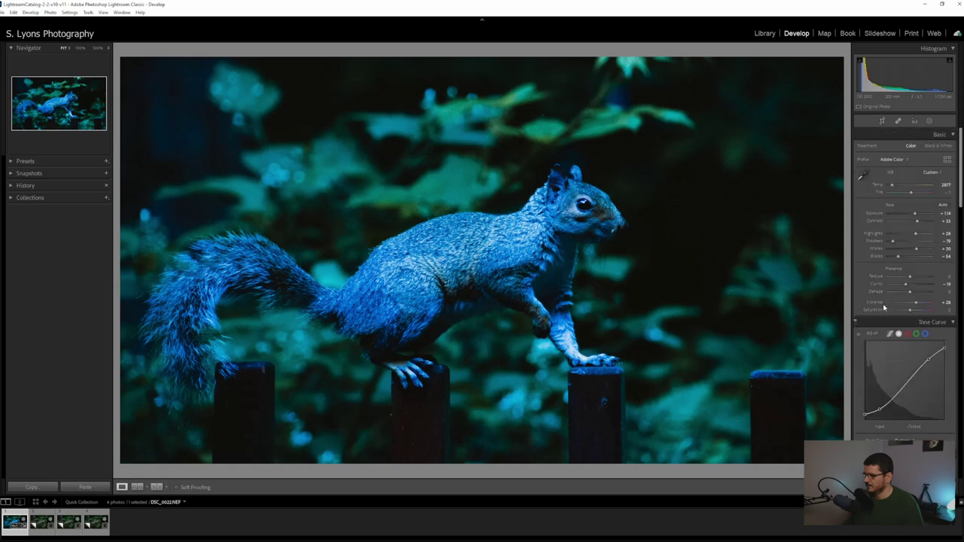
Preview the photo in Black & White, switch back to Color, and bring up the mask types
{"action": "left_click", "coordinate": [937, 145]}
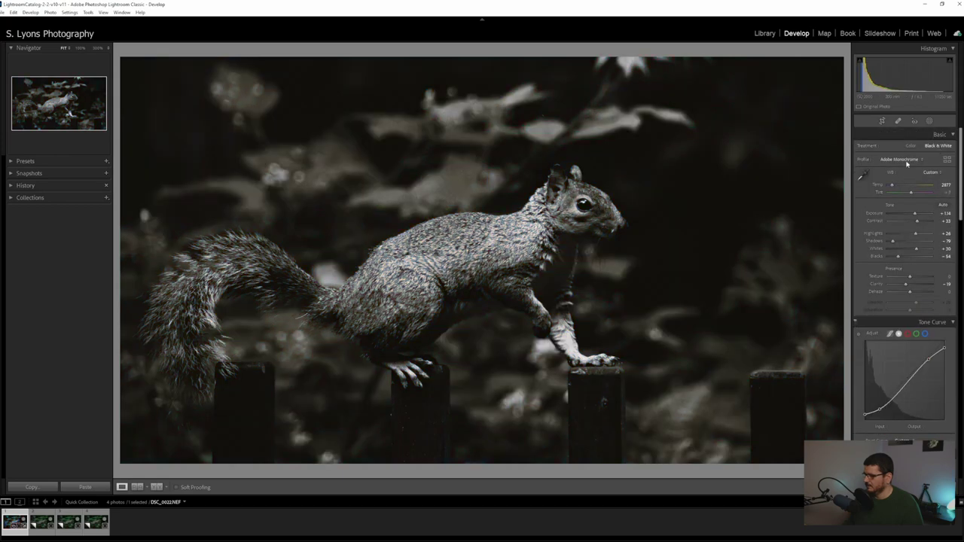
{"action": "left_click", "coordinate": [910, 146]}
{"action": "left_click", "coordinate": [930, 121]}
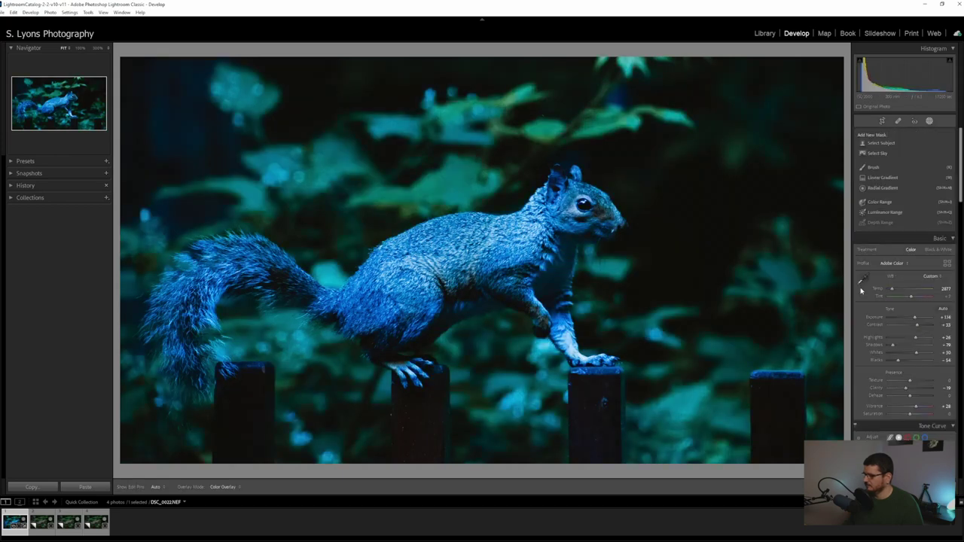
Add a linear gradient mask from the tail up-right and set its Exposure to −0.50
{"action": "left_click", "coordinate": [883, 178]}
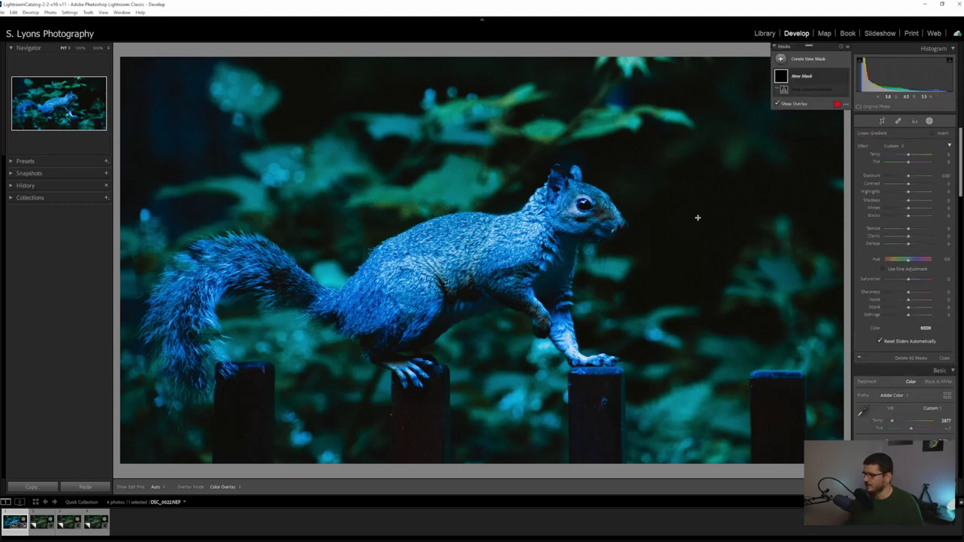
{"action": "left_click_drag", "start_coordinate": [195, 367], "coordinate": [300, 311]}
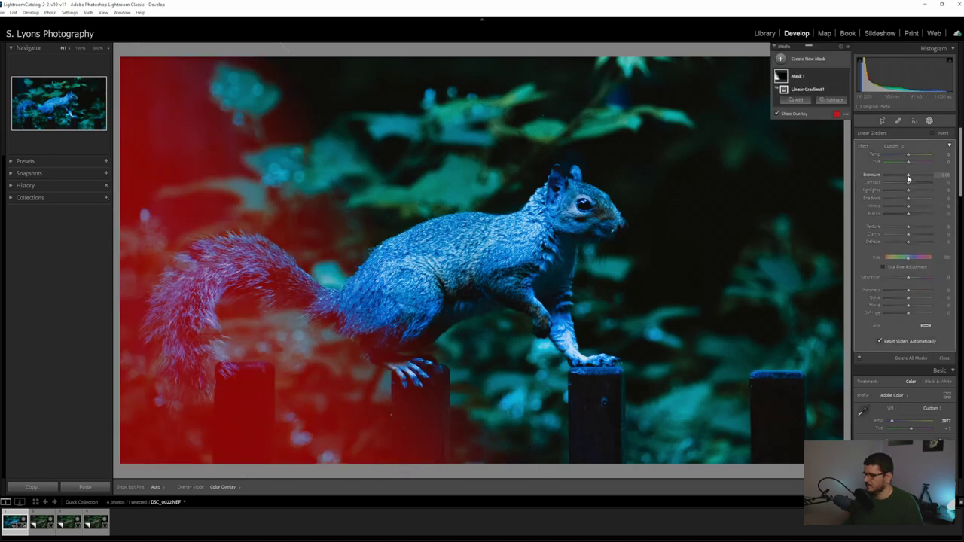
{"action": "key", "text": "o"}
{"action": "left_click_drag", "start_coordinate": [908, 176], "coordinate": [906, 179]}
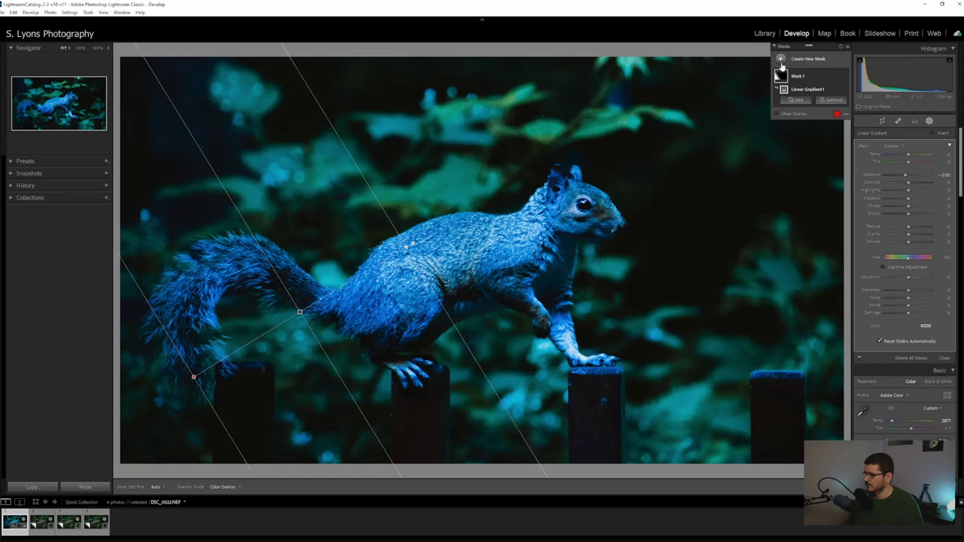
Add a second linear gradient on the right side with Exposure about +1.38
{"action": "left_click", "coordinate": [796, 99]}
{"action": "left_click", "coordinate": [826, 110]}
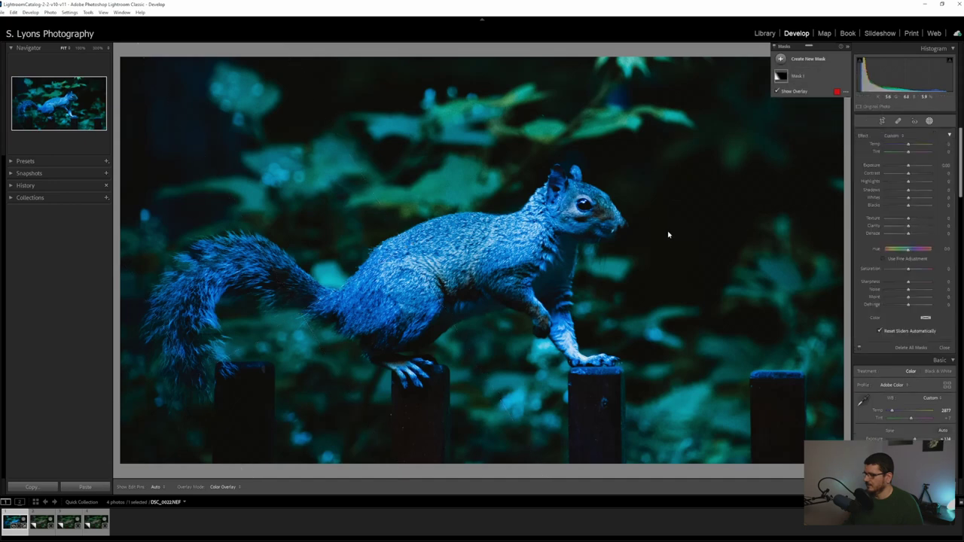
{"action": "left_click_drag", "start_coordinate": [748, 125], "coordinate": [555, 241]}
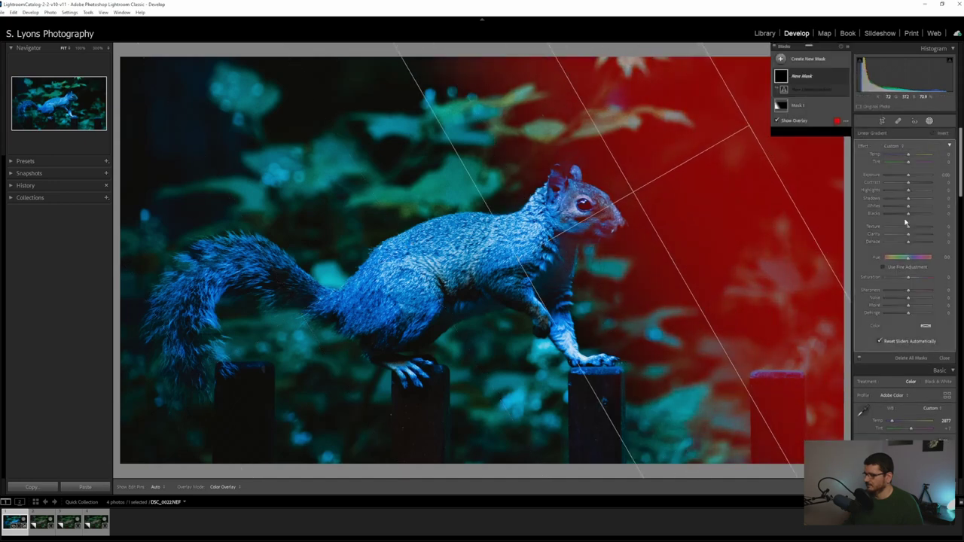
{"action": "left_click_drag", "start_coordinate": [910, 175], "coordinate": [914, 177]}
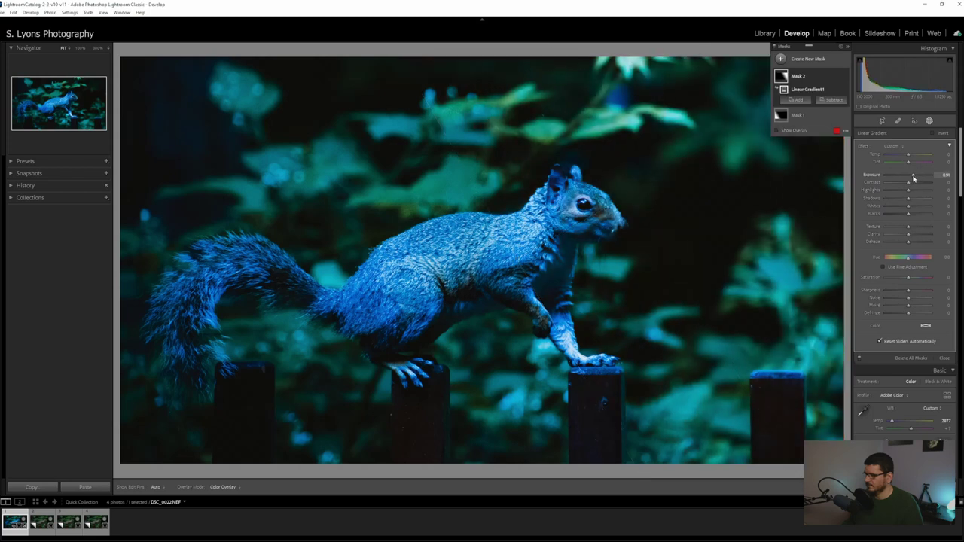
{"action": "left_click_drag", "start_coordinate": [517, 259], "coordinate": [441, 303]}
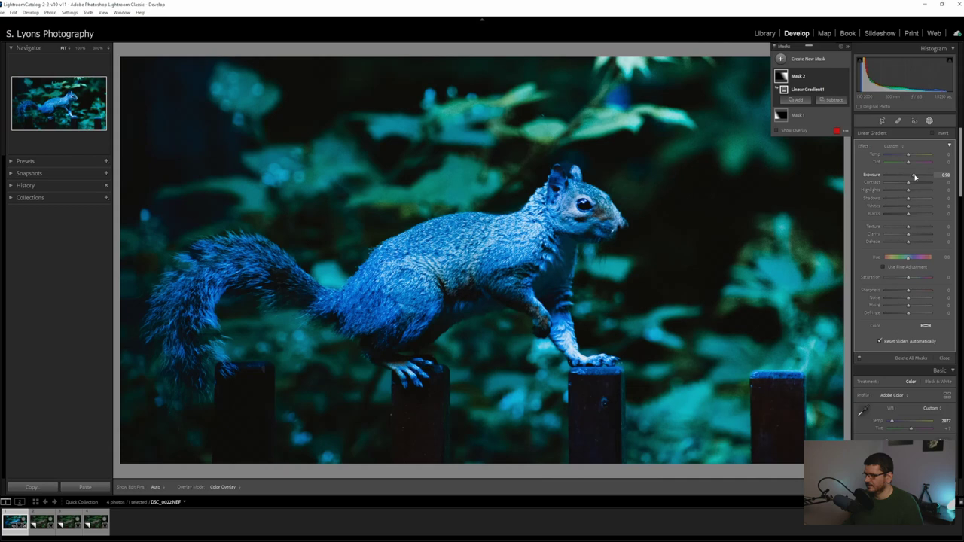
{"action": "left_click_drag", "start_coordinate": [915, 176], "coordinate": [918, 177]}
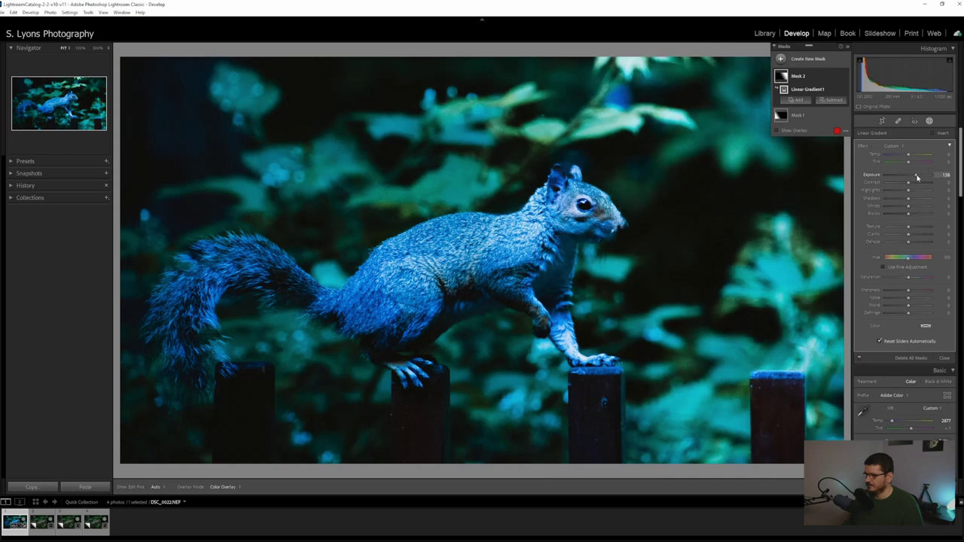
{"action": "left_click", "coordinate": [929, 121]}
In Color Grading, push the Shadows wheel toward orange and the Highlights wheel toward blue
{"action": "scroll", "coordinate": [867, 253], "scroll_direction": "down", "scroll_amount": 10}
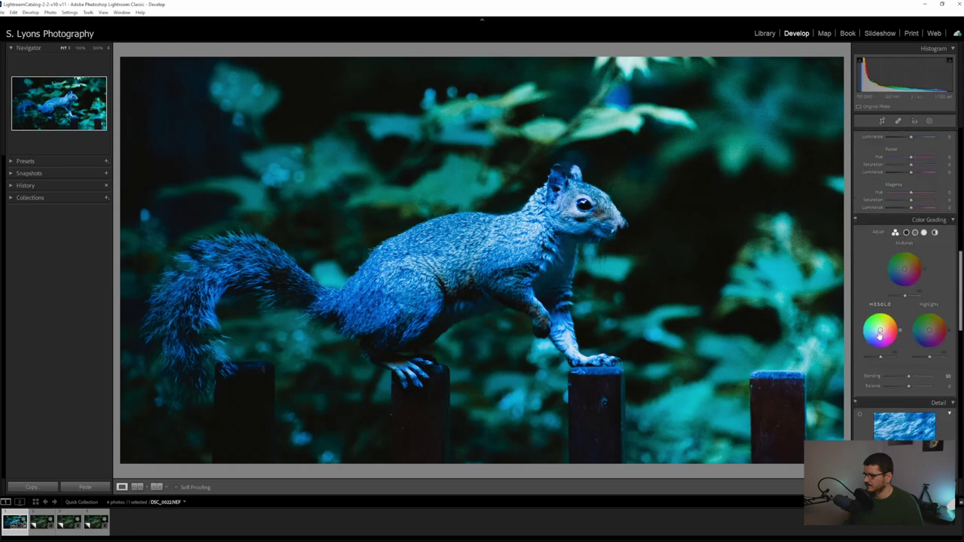
{"action": "left_click_drag", "start_coordinate": [880, 330], "coordinate": [883, 327]}
{"action": "left_click_drag", "start_coordinate": [929, 330], "coordinate": [925, 335]}
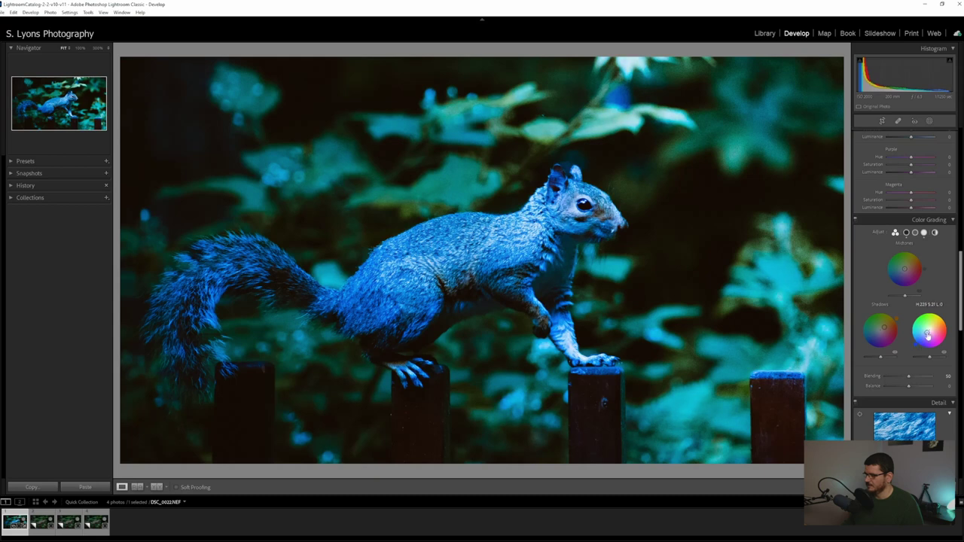
Enable lens profile corrections in the Lens Corrections panel
{"action": "scroll", "coordinate": [893, 319], "scroll_direction": "up", "scroll_amount": 5}
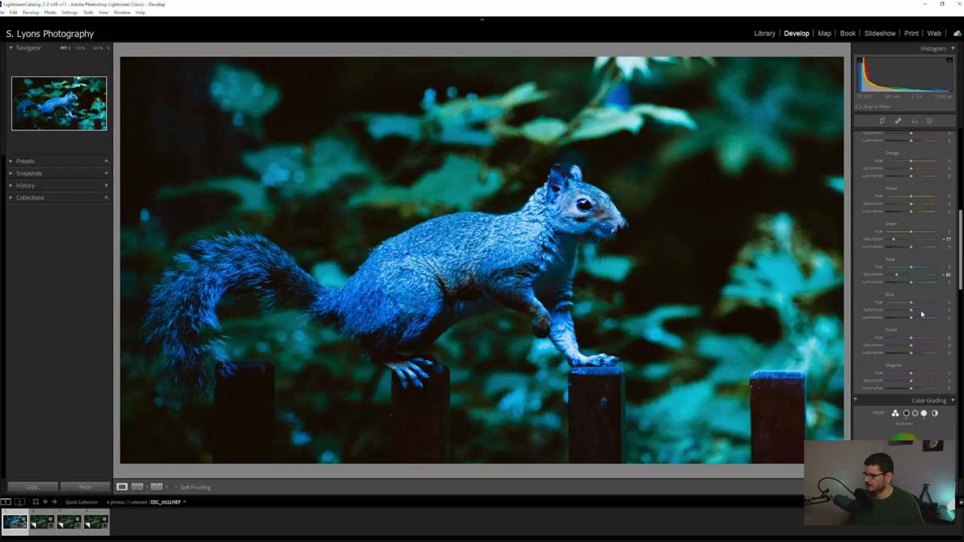
{"action": "scroll", "coordinate": [885, 315], "scroll_direction": "up", "scroll_amount": 10}
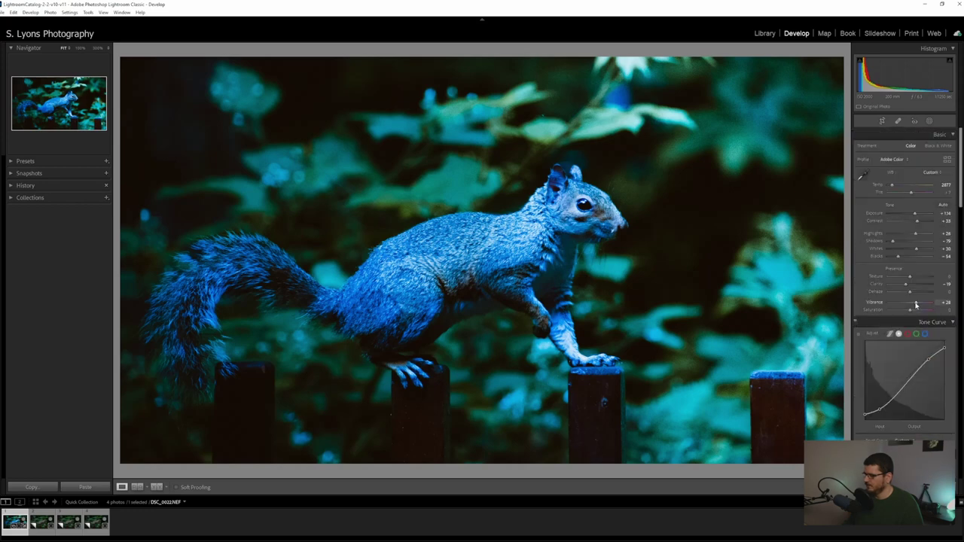
{"action": "scroll", "coordinate": [916, 304], "scroll_direction": "down", "scroll_amount": 12}
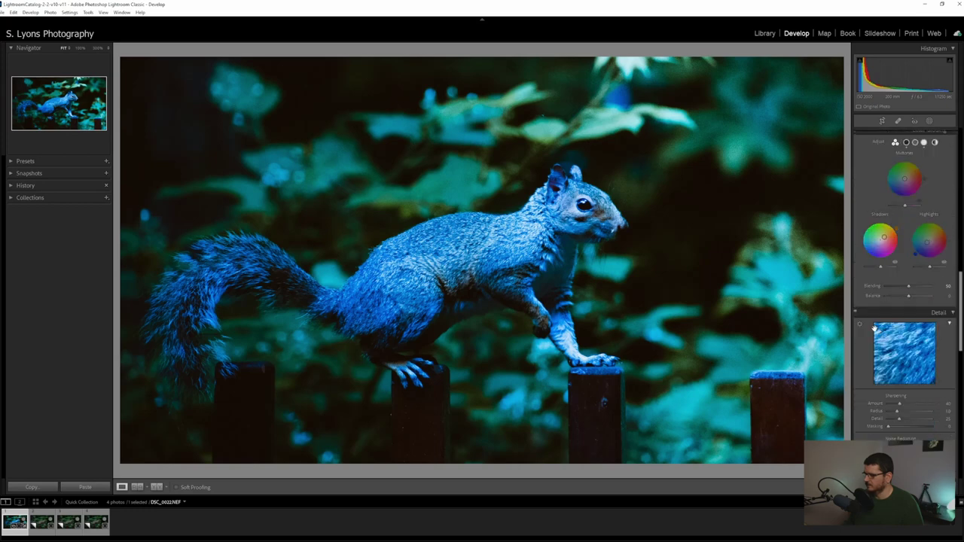
{"action": "scroll", "coordinate": [874, 329], "scroll_direction": "down", "scroll_amount": 3}
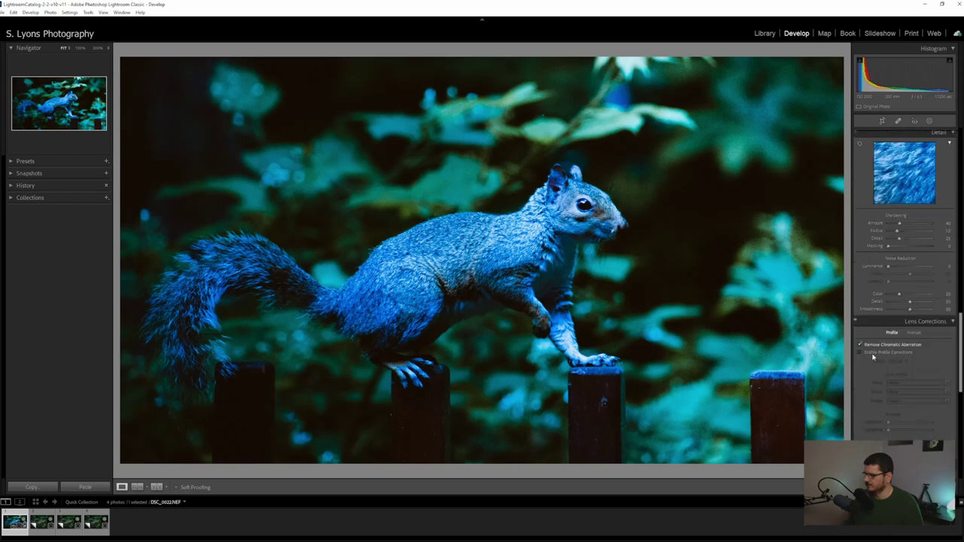
{"action": "left_click", "coordinate": [866, 352]}
Add a new radial gradient mask, rotated and sized to cover the squirrel's body
{"action": "scroll", "coordinate": [869, 331], "scroll_direction": "up", "scroll_amount": 3}
{"action": "scroll", "coordinate": [868, 322], "scroll_direction": "up", "scroll_amount": 3}
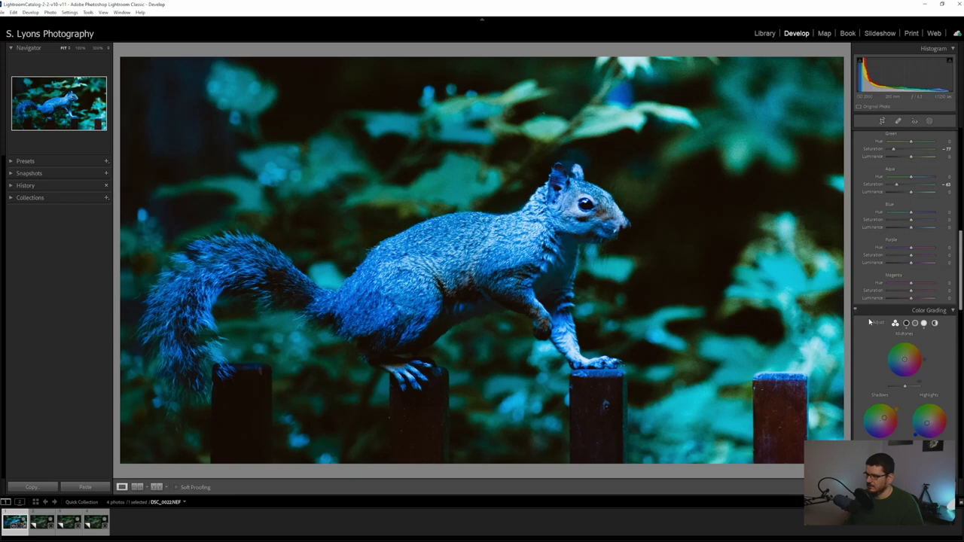
{"action": "scroll", "coordinate": [868, 318], "scroll_direction": "up", "scroll_amount": 6}
{"action": "left_click", "coordinate": [928, 120]}
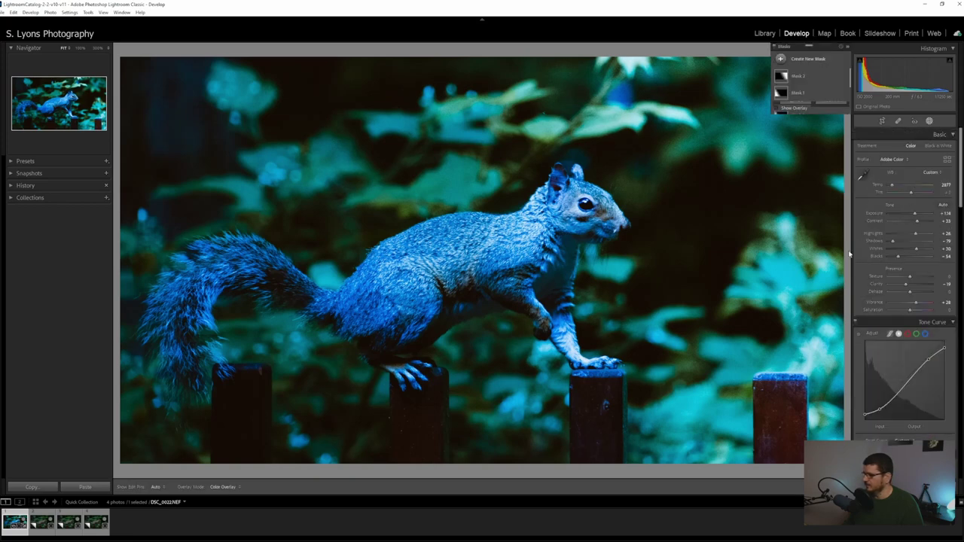
{"action": "left_click", "coordinate": [781, 59]}
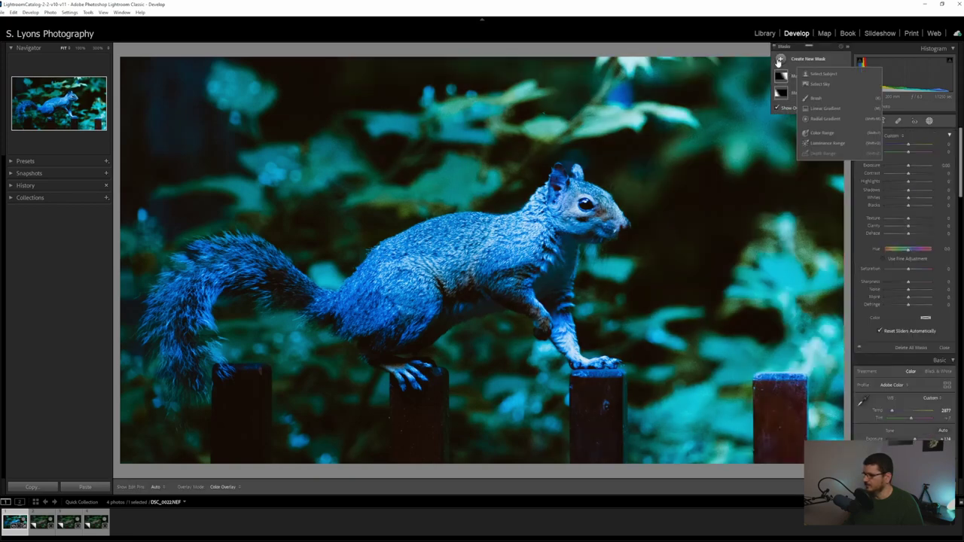
{"action": "left_click", "coordinate": [827, 119]}
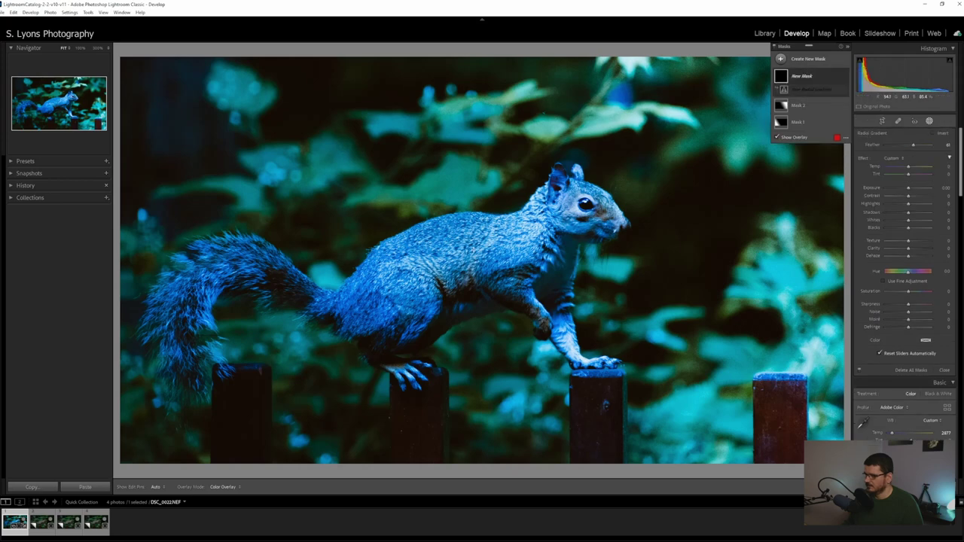
{"action": "left_click_drag", "start_coordinate": [473, 248], "coordinate": [630, 340]}
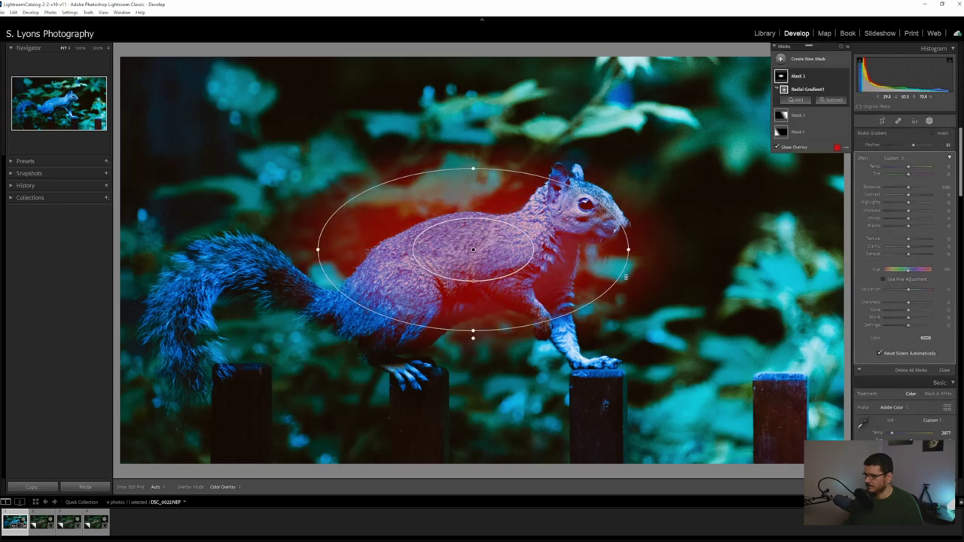
{"action": "left_click_drag", "start_coordinate": [635, 256], "coordinate": [646, 188]}
{"action": "mouse_move", "coordinate": [505, 258]}
{"action": "left_mouse_down"}
{"action": "mouse_move", "coordinate": [463, 267]}
{"action": "mouse_move", "coordinate": [527, 253]}
{"action": "mouse_move", "coordinate": [512, 263]}
{"action": "left_mouse_up"}
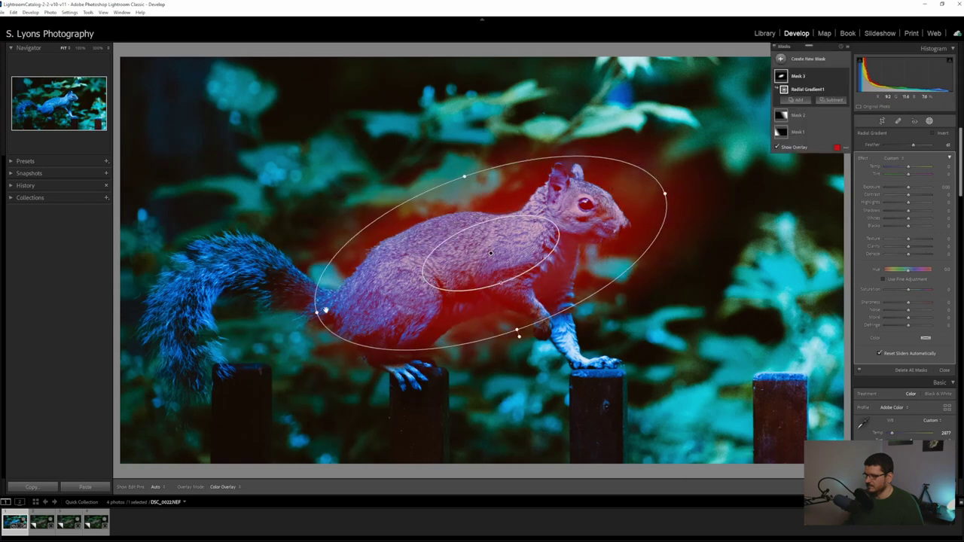
{"action": "left_click_drag", "start_coordinate": [314, 315], "coordinate": [306, 319]}
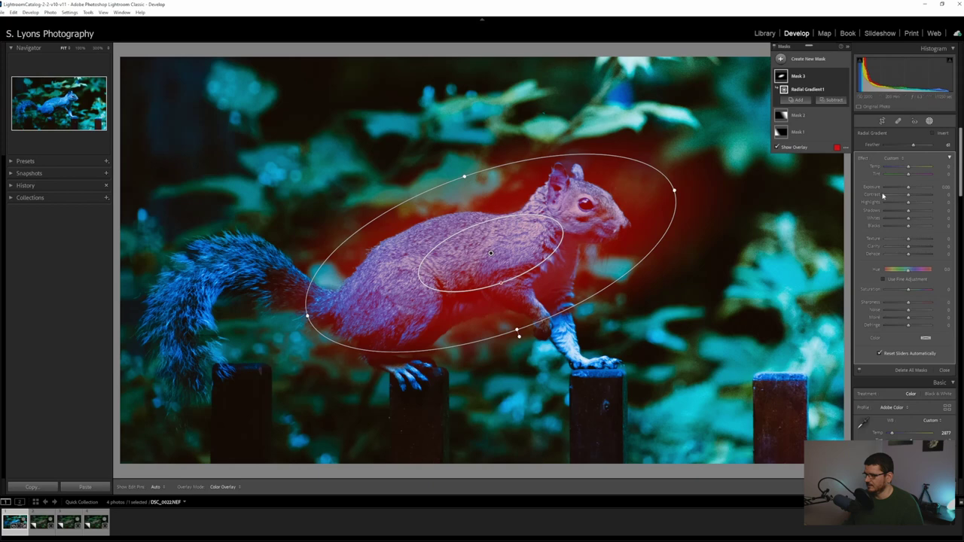
Invert the radial mask and darken the surroundings to about −1.58 Exposure
{"action": "left_click_drag", "start_coordinate": [909, 190], "coordinate": [904, 189]}
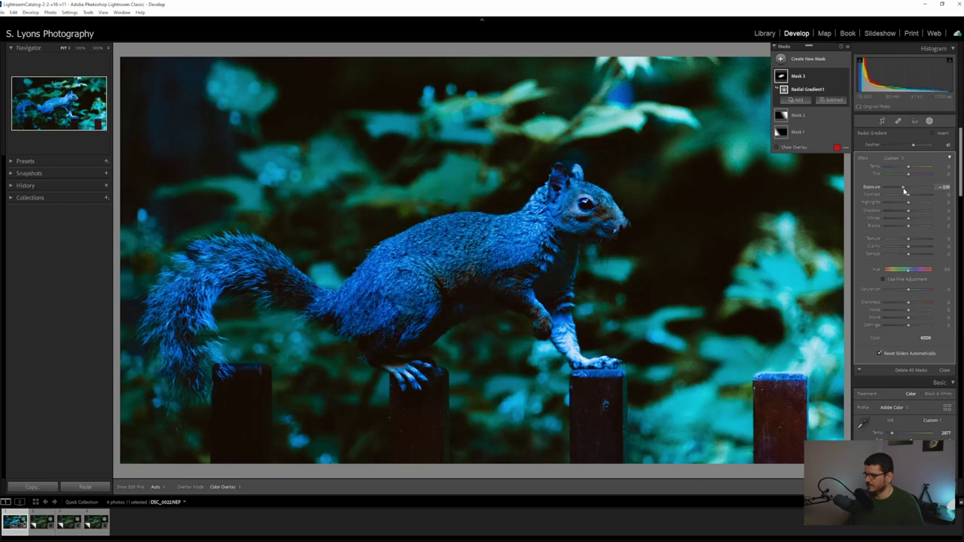
{"action": "left_click", "coordinate": [933, 134]}
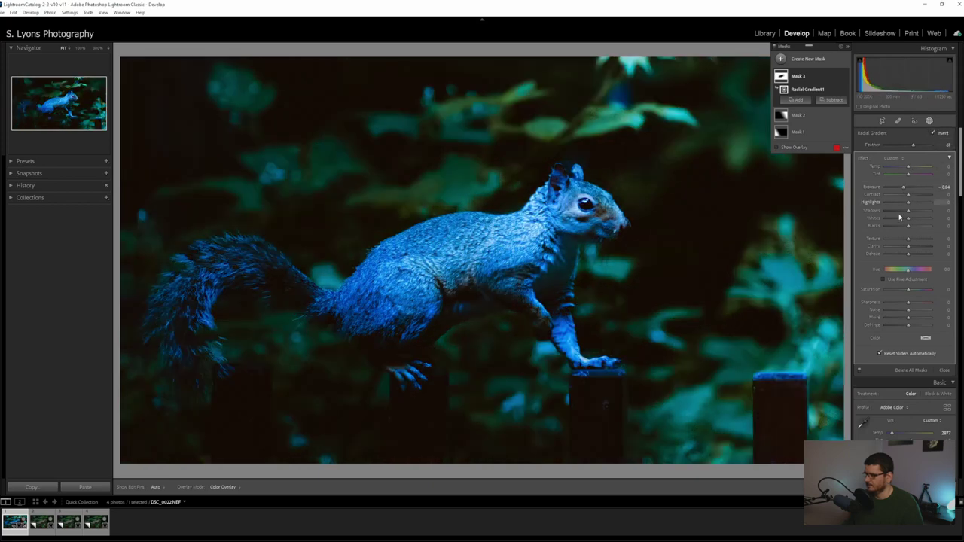
{"action": "left_click_drag", "start_coordinate": [904, 189], "coordinate": [903, 190]}
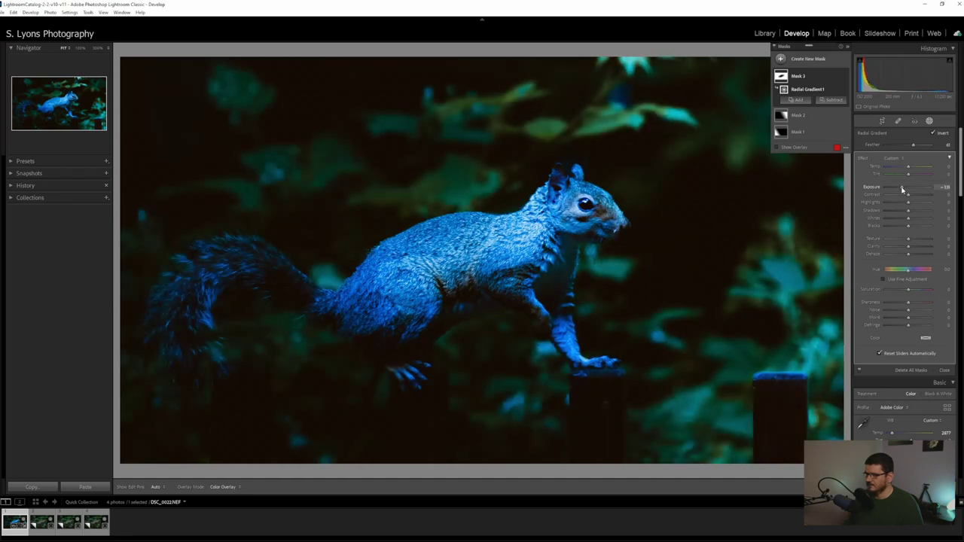
{"action": "left_click_drag", "start_coordinate": [902, 189], "coordinate": [899, 189]}
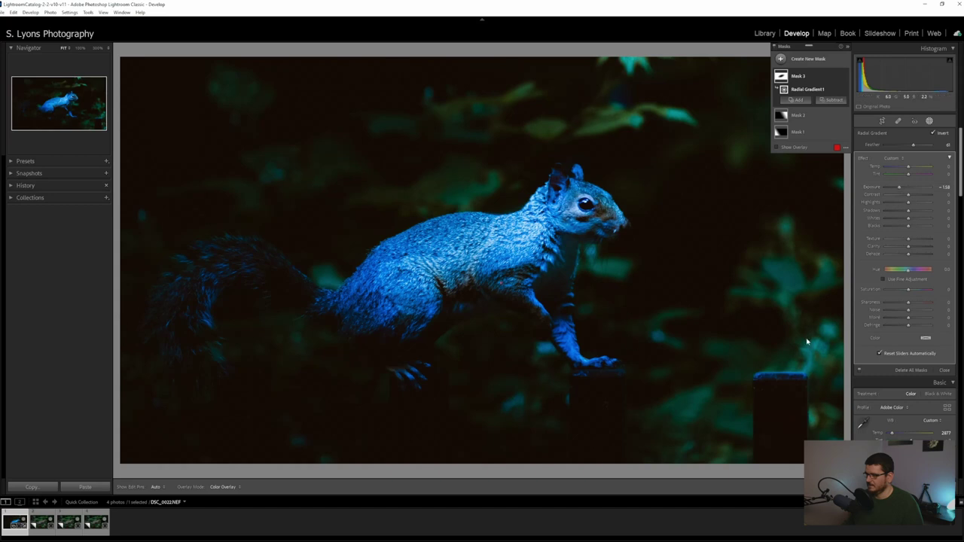
{"action": "mouse_move", "coordinate": [808, 341]}
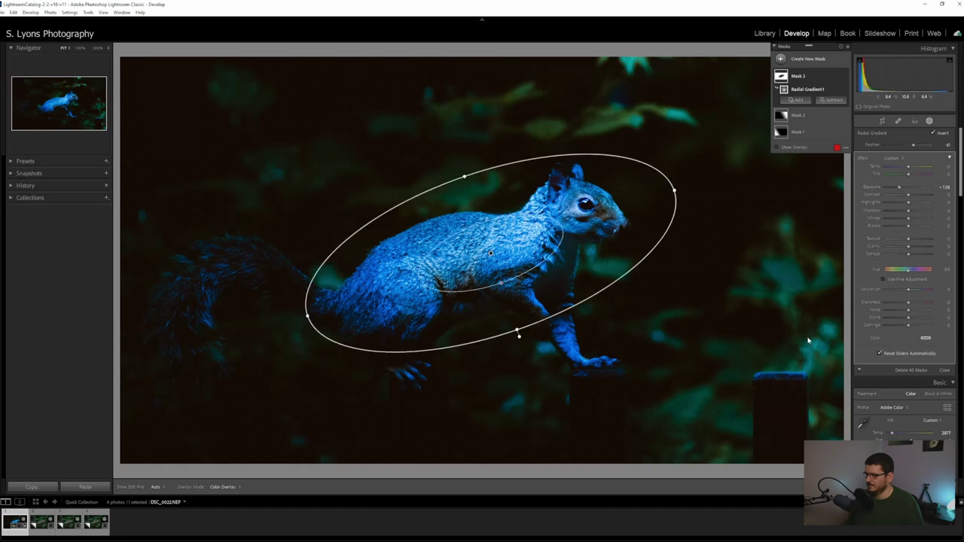
Exit masking and add a −40 post-crop vignette to darken the edges
{"action": "left_click", "coordinate": [930, 121]}
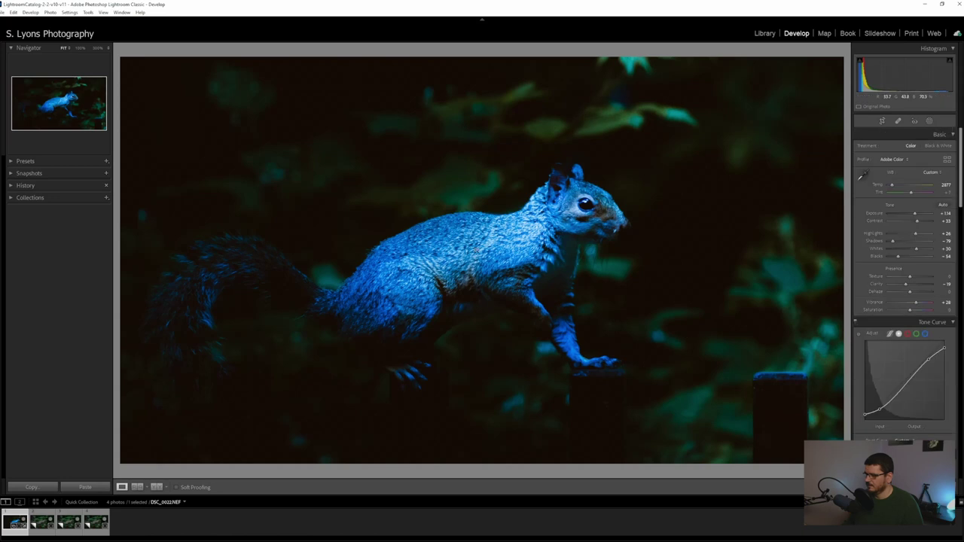
{"action": "scroll", "coordinate": [883, 283], "scroll_direction": "down", "scroll_amount": 15}
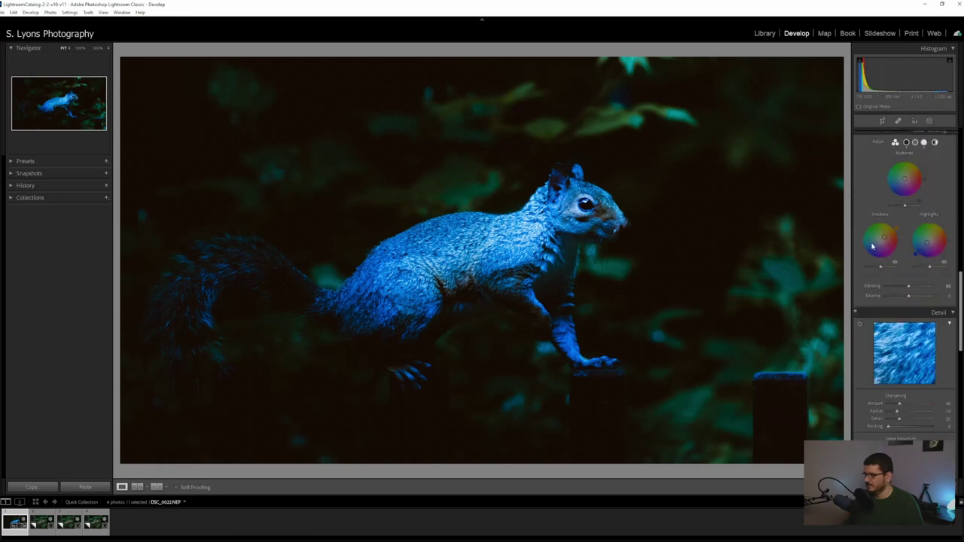
{"action": "scroll", "coordinate": [883, 283], "scroll_direction": "down", "scroll_amount": 3}
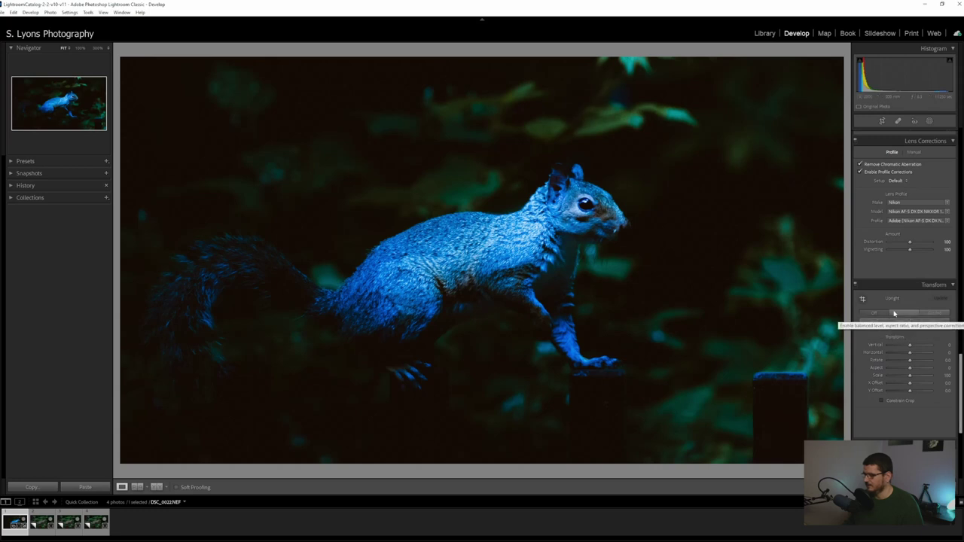
{"action": "scroll", "coordinate": [882, 312], "scroll_direction": "down", "scroll_amount": 3}
{"action": "left_click_drag", "start_coordinate": [910, 291], "coordinate": [900, 293]}
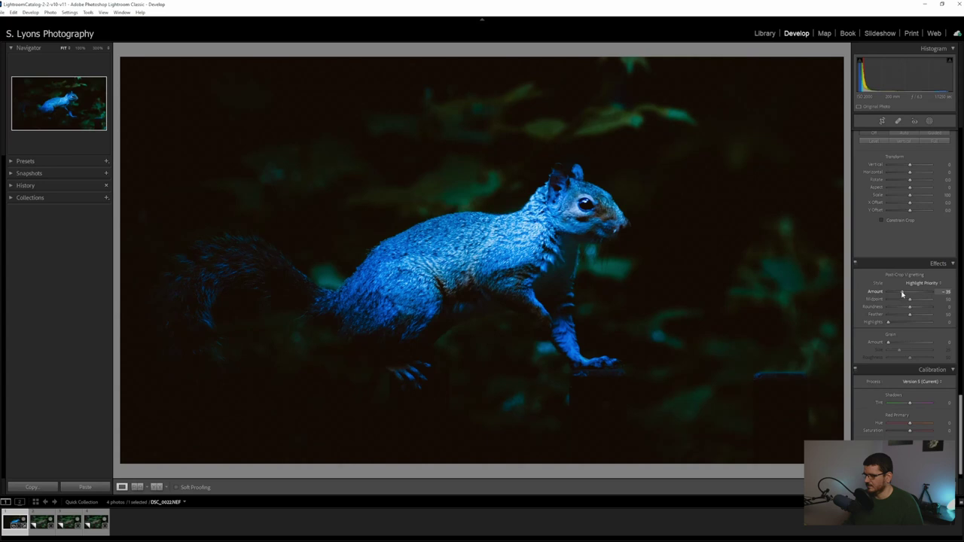
In HSL, set Green Hue to about −53 and Blue Saturation to −30
{"action": "scroll", "coordinate": [886, 315], "scroll_direction": "up", "scroll_amount": 5}
{"action": "scroll", "coordinate": [886, 315], "scroll_direction": "up", "scroll_amount": 4}
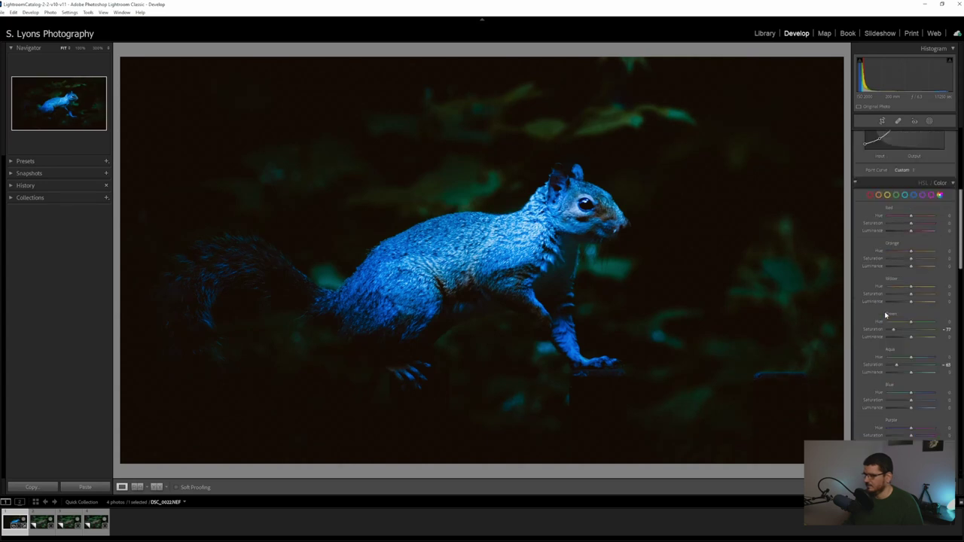
{"action": "scroll", "coordinate": [884, 298], "scroll_direction": "up", "scroll_amount": 3}
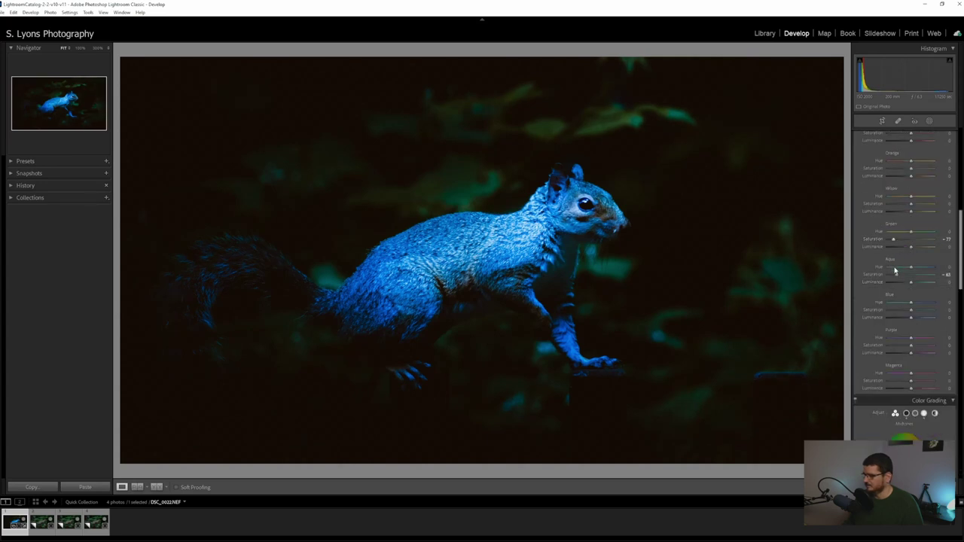
{"action": "scroll", "coordinate": [908, 306], "scroll_direction": "up", "scroll_amount": 3}
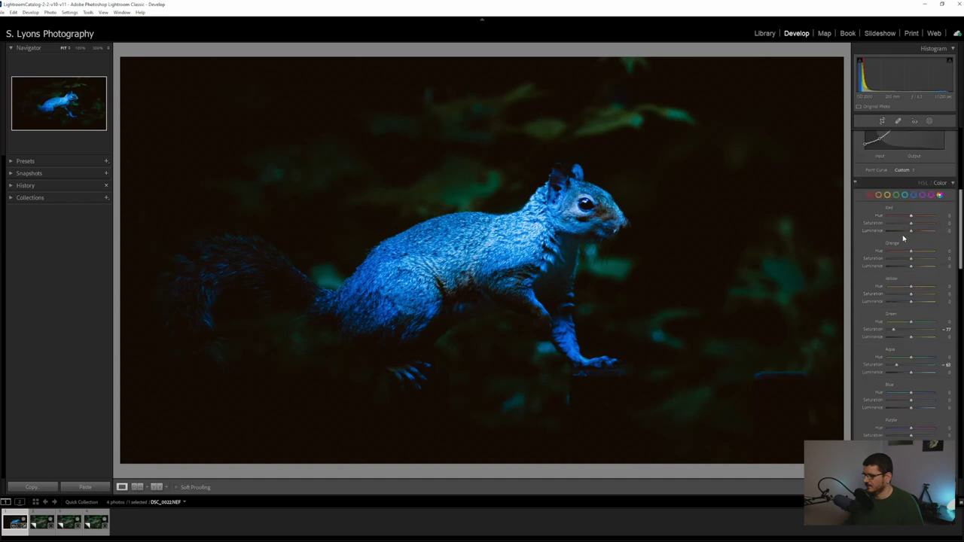
{"action": "scroll", "coordinate": [896, 298], "scroll_direction": "down", "scroll_amount": 3}
{"action": "left_click_drag", "start_coordinate": [912, 232], "coordinate": [896, 234]}
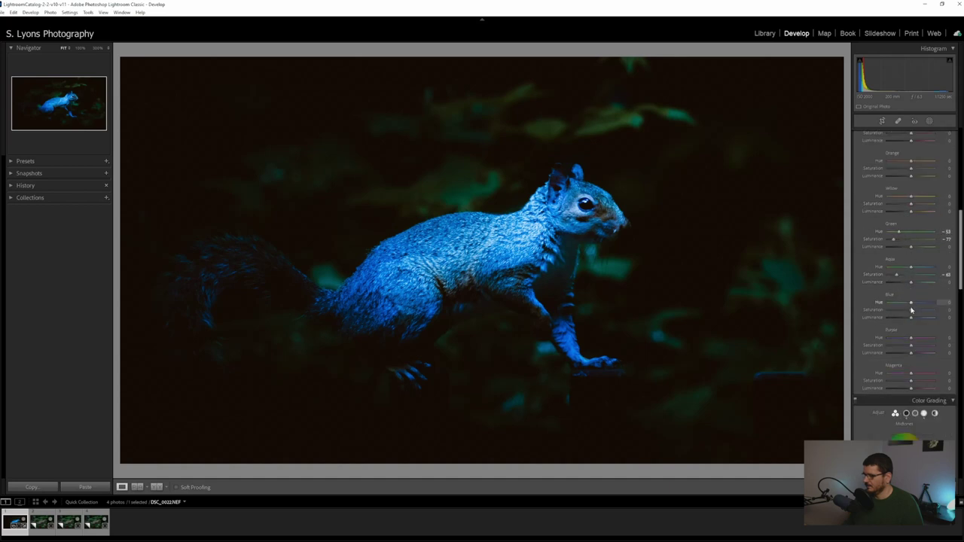
{"action": "mouse_move", "coordinate": [911, 310]}
{"action": "left_mouse_down"}
{"action": "mouse_move", "coordinate": [895, 310]}
{"action": "mouse_move", "coordinate": [904, 311]}
{"action": "left_mouse_up"}
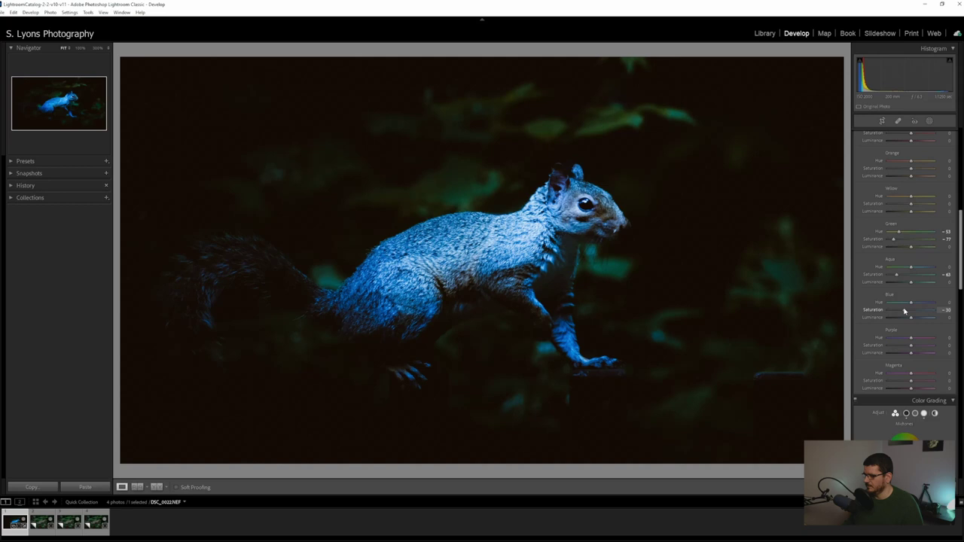
{"action": "scroll", "coordinate": [866, 260], "scroll_direction": "up", "scroll_amount": 10}
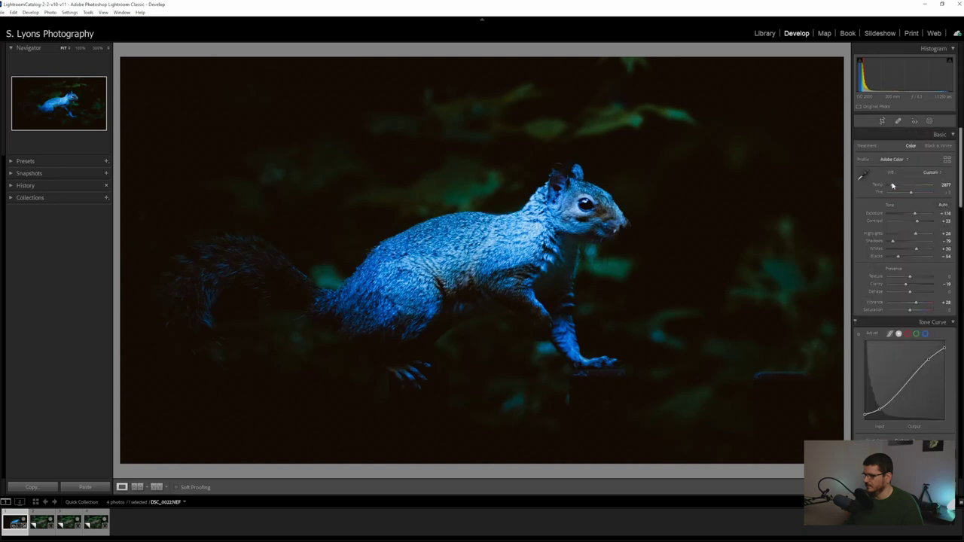
Raise the Temp slider to 3579 so the squirrel looks less blue
{"action": "left_click_drag", "start_coordinate": [893, 185], "coordinate": [896, 188]}
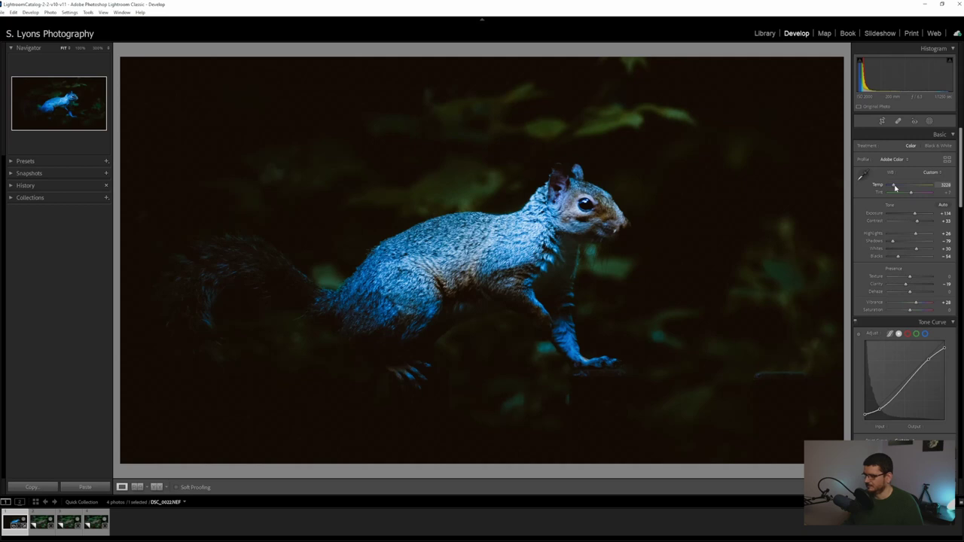
{"action": "left_click_drag", "start_coordinate": [894, 187], "coordinate": [897, 188]}
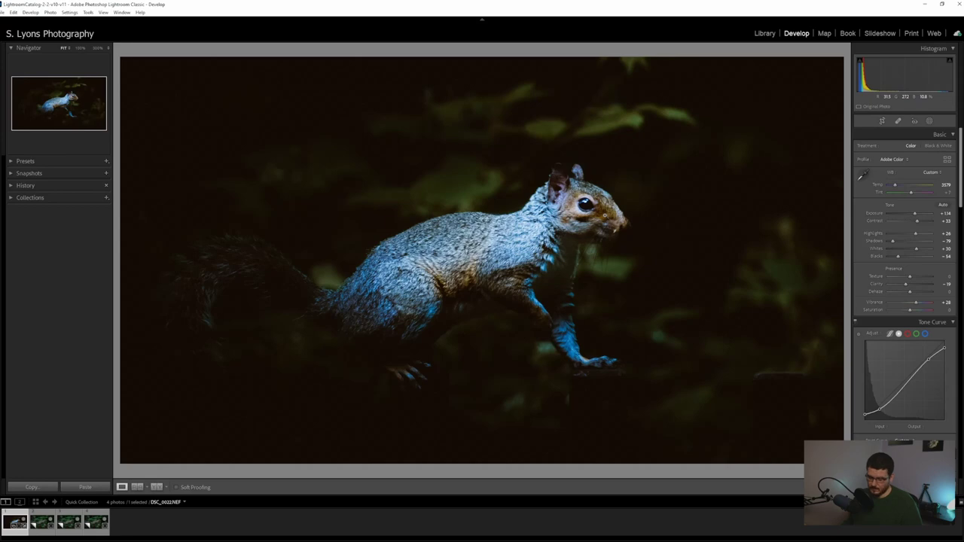
Compare the Before view with the edit, then open the unedited DSC_0022.NEF / Copy 1
{"action": "key", "text": "backslash"}
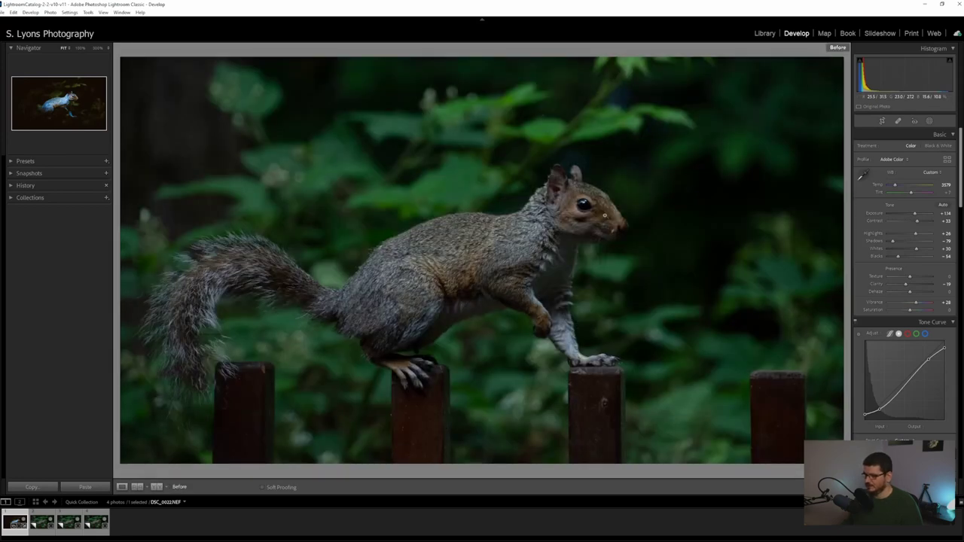
{"action": "key", "text": "backslash"}
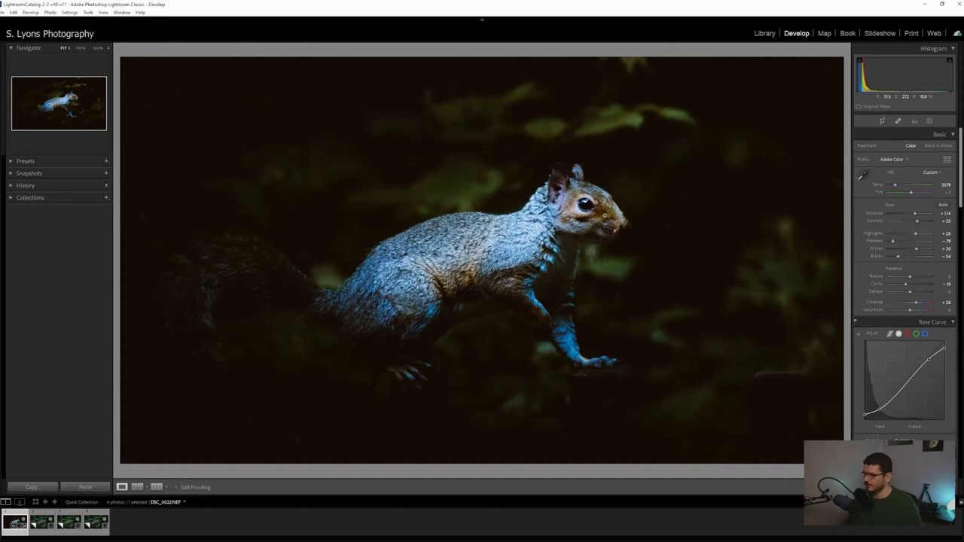
{"action": "left_click", "coordinate": [42, 521]}
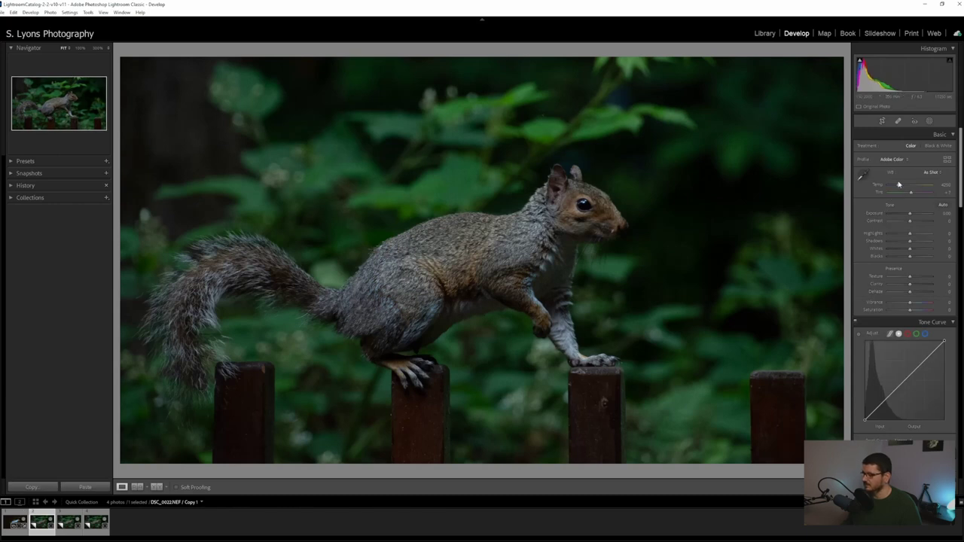
Warm the temperature, deepen Blacks to −39 and raise Whites to +25
{"action": "left_click_drag", "start_coordinate": [900, 188], "coordinate": [888, 243]}
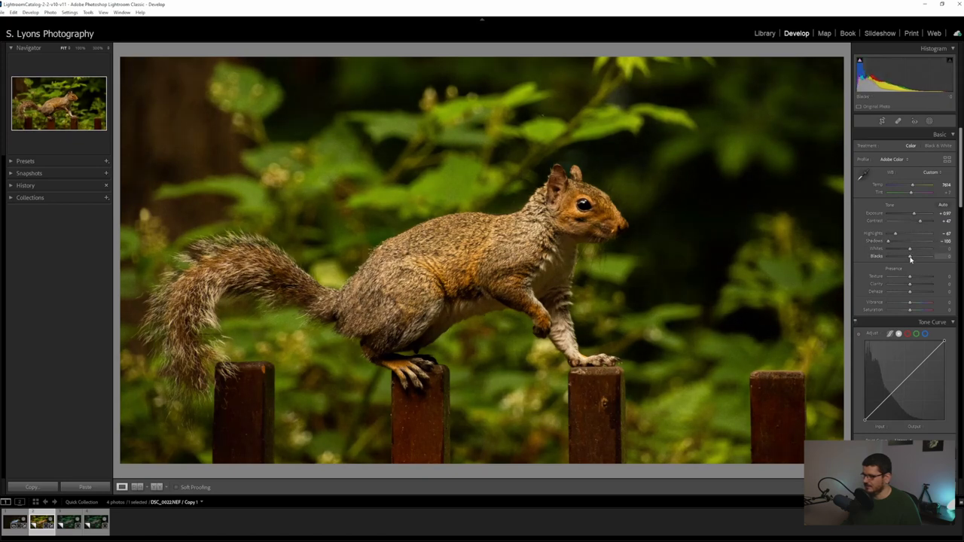
{"action": "mouse_move", "coordinate": [908, 258]}
{"action": "left_mouse_down"}
{"action": "mouse_move", "coordinate": [891, 259]}
{"action": "mouse_move", "coordinate": [902, 261]}
{"action": "left_mouse_up"}
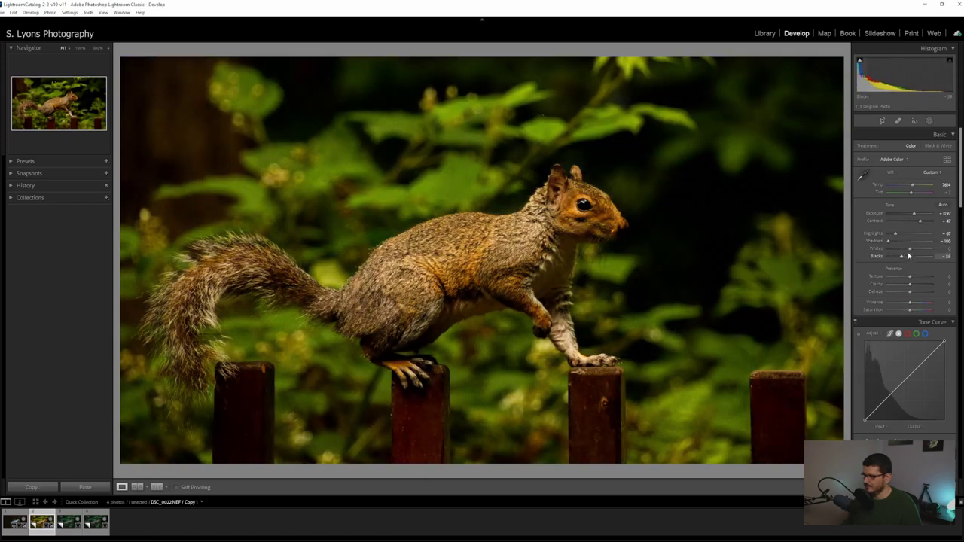
{"action": "left_click_drag", "start_coordinate": [910, 249], "coordinate": [915, 250]}
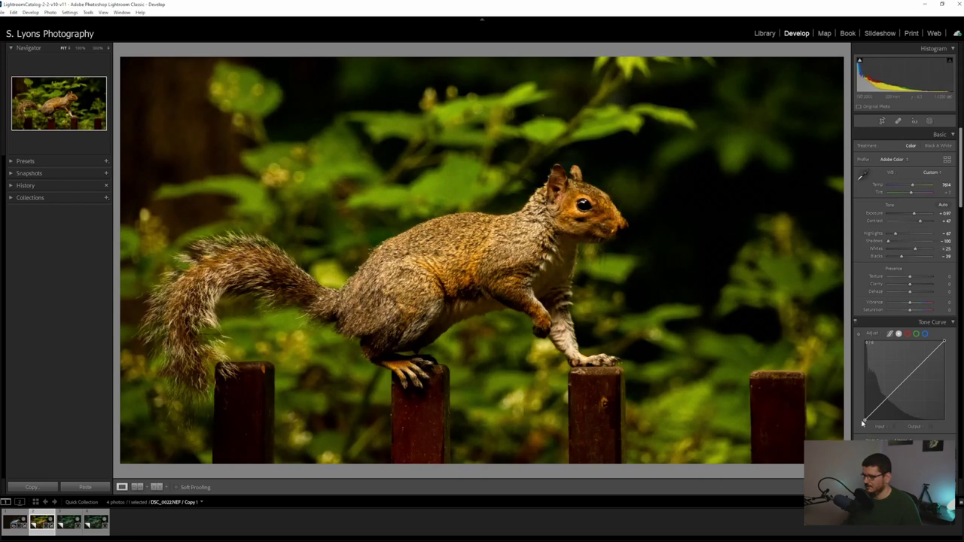
Lift the tone curve's black point, darken shadows, brighten highlights, and lower Contrast to +12
{"action": "left_click_drag", "start_coordinate": [864, 419], "coordinate": [858, 415]}
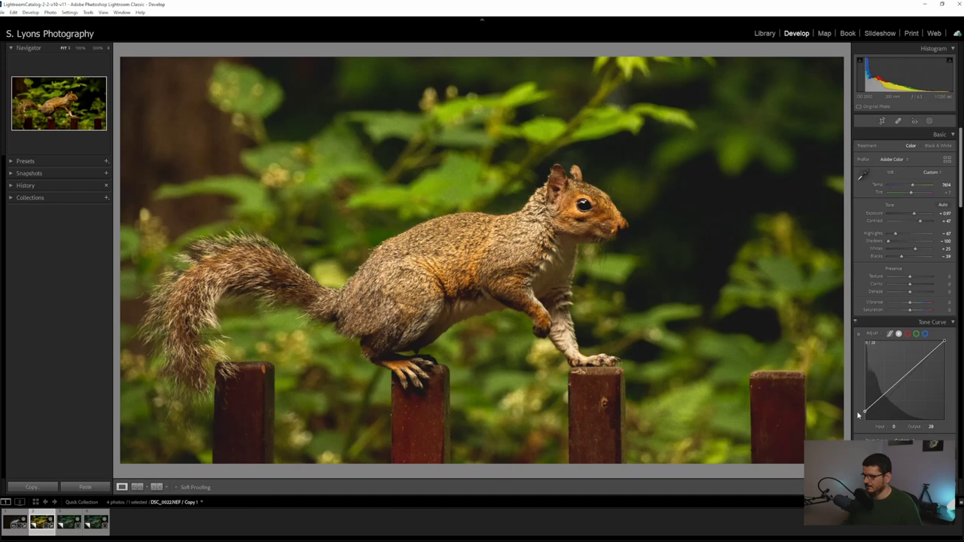
{"action": "left_click_drag", "start_coordinate": [882, 397], "coordinate": [882, 404]}
{"action": "left_click_drag", "start_coordinate": [941, 342], "coordinate": [930, 362]}
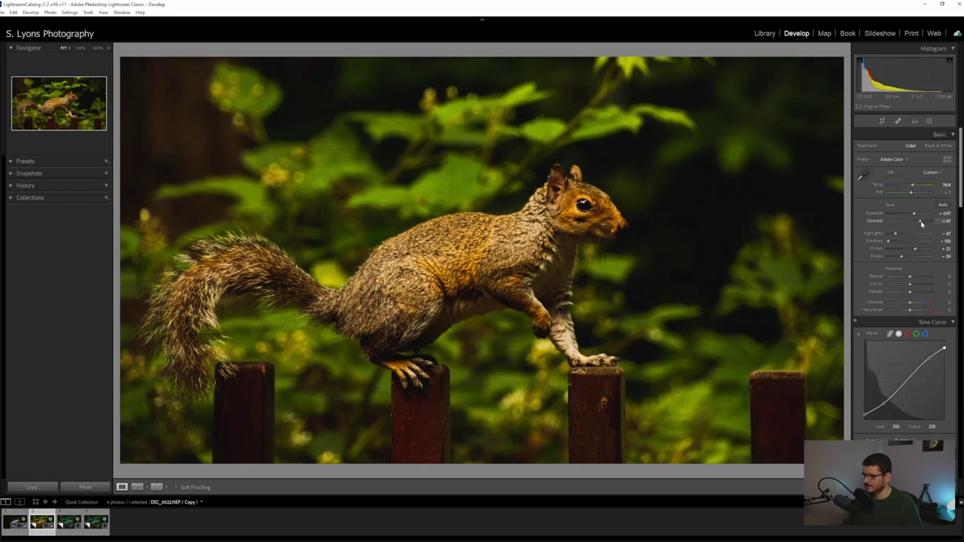
{"action": "mouse_move", "coordinate": [921, 223]}
{"action": "left_mouse_down"}
{"action": "mouse_move", "coordinate": [897, 224]}
{"action": "mouse_move", "coordinate": [929, 224]}
{"action": "mouse_move", "coordinate": [908, 226]}
{"action": "left_mouse_up"}
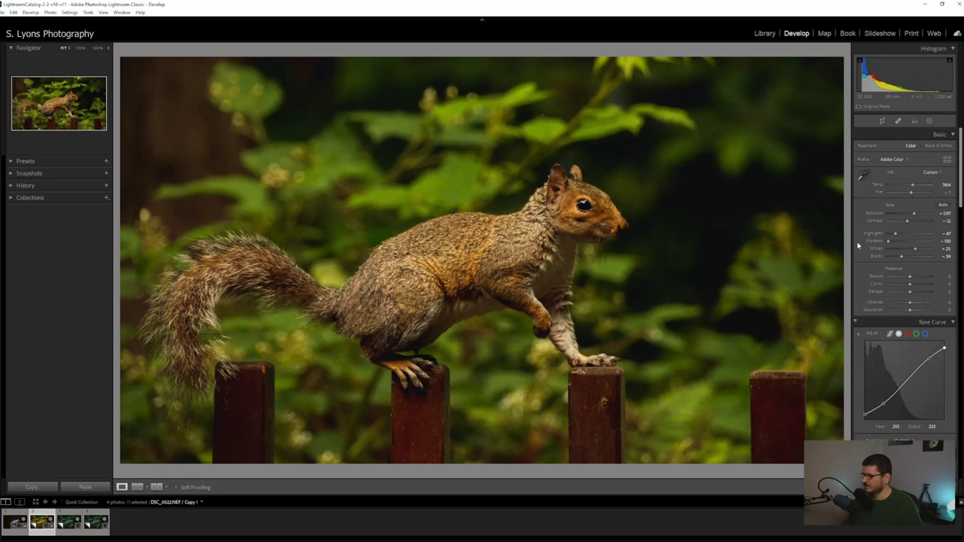
{"action": "scroll", "coordinate": [858, 244], "scroll_direction": "down", "scroll_amount": 5}
Set HSL hue/saturation: Red +51/+42, Orange +15/+33, Yellow −57/+30, Green −47/−52
{"action": "scroll", "coordinate": [889, 260], "scroll_direction": "down", "scroll_amount": 3}
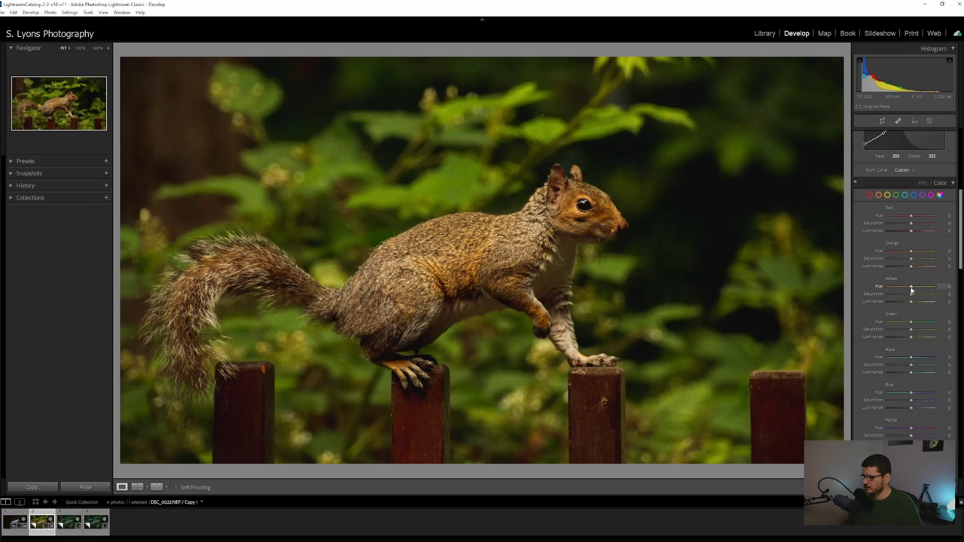
{"action": "left_click_drag", "start_coordinate": [912, 291], "coordinate": [902, 290]}
{"action": "mouse_move", "coordinate": [911, 255]}
{"action": "left_mouse_down"}
{"action": "mouse_move", "coordinate": [904, 260]}
{"action": "mouse_move", "coordinate": [920, 260]}
{"action": "left_mouse_up"}
{"action": "mouse_move", "coordinate": [921, 220]}
{"action": "left_mouse_down"}
{"action": "mouse_move", "coordinate": [908, 224]}
{"action": "mouse_move", "coordinate": [920, 227]}
{"action": "left_mouse_up"}
{"action": "left_click_drag", "start_coordinate": [919, 227], "coordinate": [904, 226]}
{"action": "left_click_drag", "start_coordinate": [919, 216], "coordinate": [927, 218]}
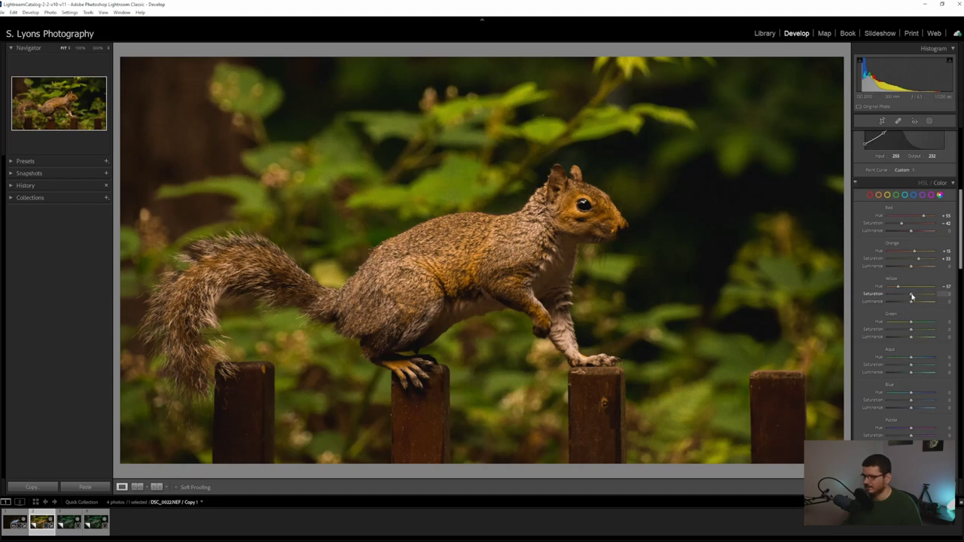
{"action": "left_click_drag", "start_coordinate": [911, 295], "coordinate": [905, 296]}
{"action": "mouse_move", "coordinate": [911, 331]}
{"action": "left_mouse_down"}
{"action": "mouse_move", "coordinate": [920, 335]}
{"action": "mouse_move", "coordinate": [896, 336]}
{"action": "mouse_move", "coordinate": [904, 326]}
{"action": "left_mouse_up"}
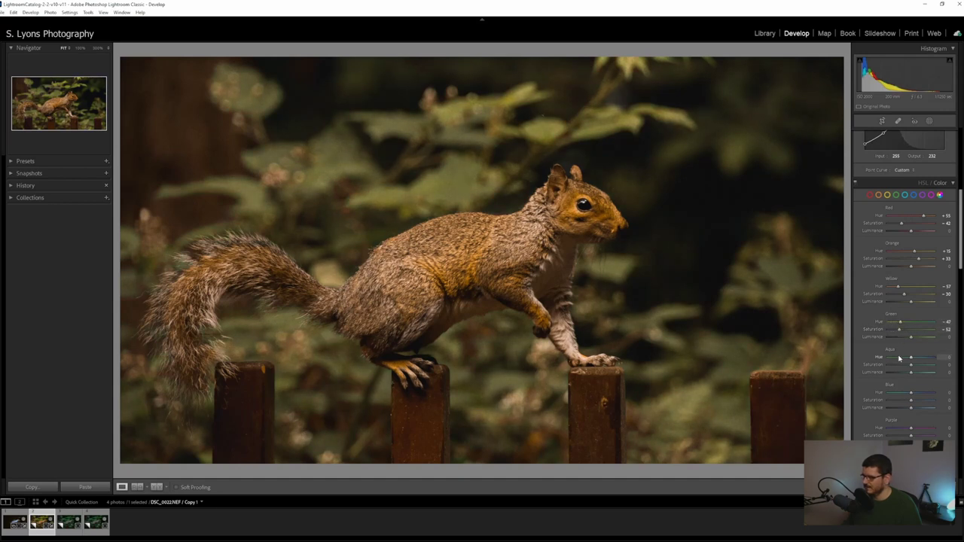
{"action": "scroll", "coordinate": [874, 339], "scroll_direction": "down", "scroll_amount": 3}
Color-grade the shadows to hue 203, saturation 8 and the highlights to hue 62, saturation 22
{"action": "scroll", "coordinate": [873, 341], "scroll_direction": "down", "scroll_amount": 5}
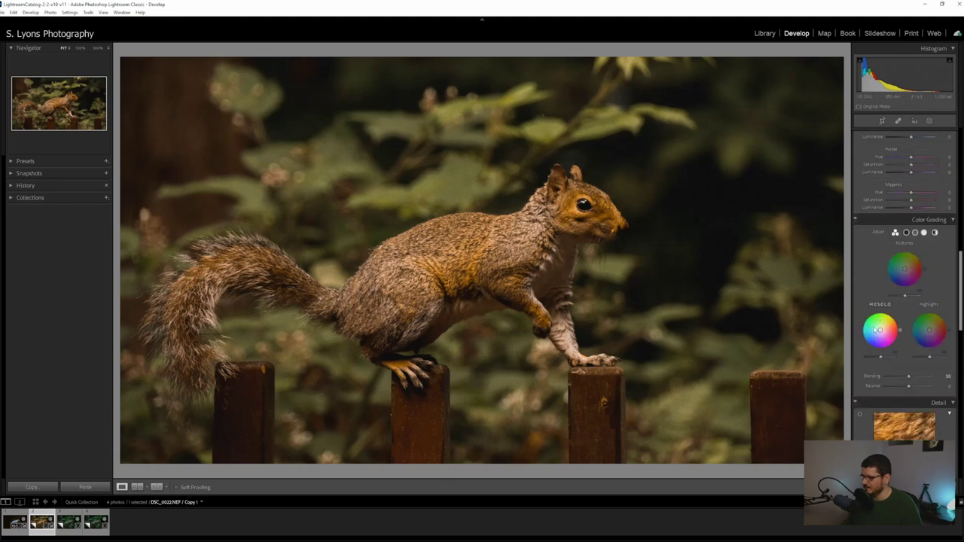
{"action": "left_click_drag", "start_coordinate": [879, 330], "coordinate": [877, 331]}
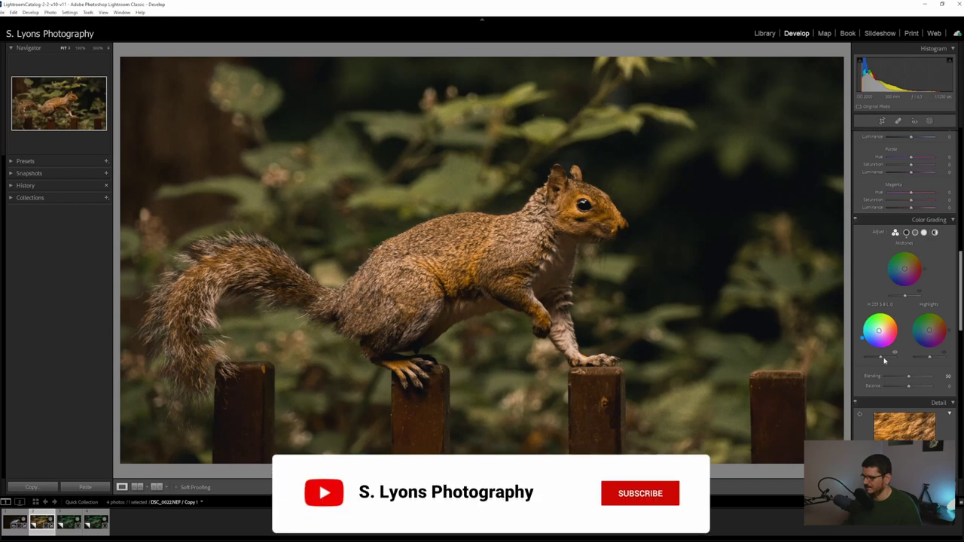
{"action": "left_click_drag", "start_coordinate": [930, 330], "coordinate": [934, 326]}
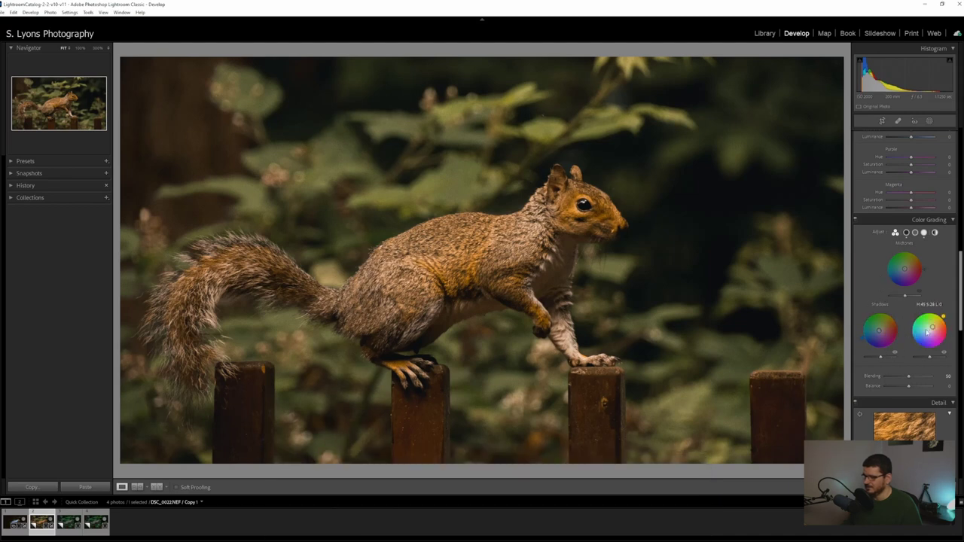
{"action": "scroll", "coordinate": [934, 328], "scroll_direction": "down", "scroll_amount": 5}
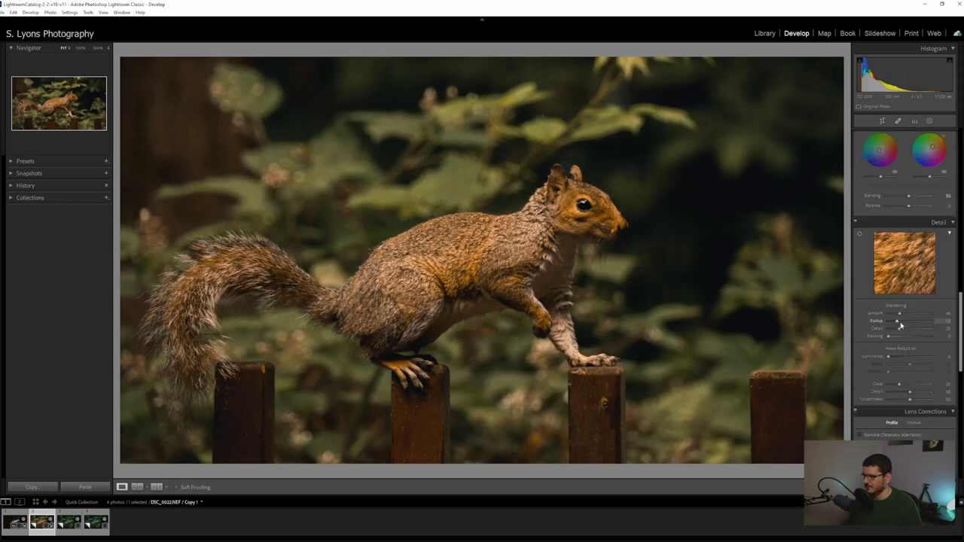
{"action": "scroll", "coordinate": [882, 374], "scroll_direction": "up", "scroll_amount": 3}
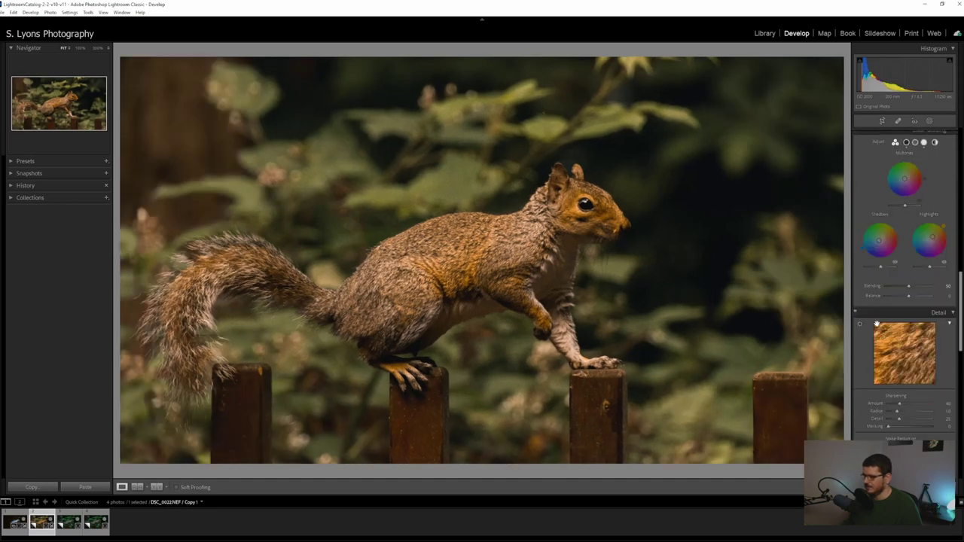
{"action": "scroll", "coordinate": [874, 294], "scroll_direction": "down", "scroll_amount": 3}
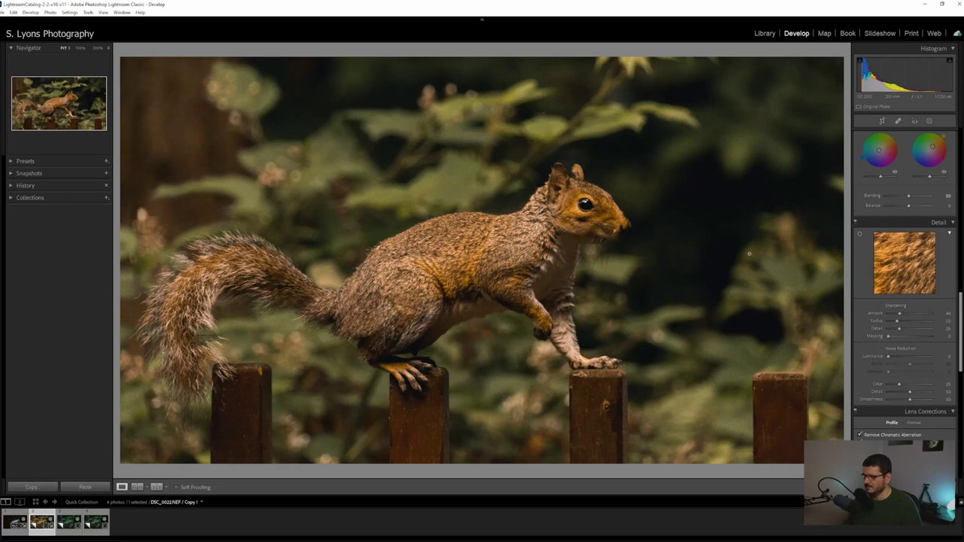
Zoom to 100% on the squirrel's head, pan across its face, then fit the photo
{"action": "left_click", "coordinate": [584, 234]}
{"action": "left_click_drag", "start_coordinate": [631, 281], "coordinate": [545, 319]}
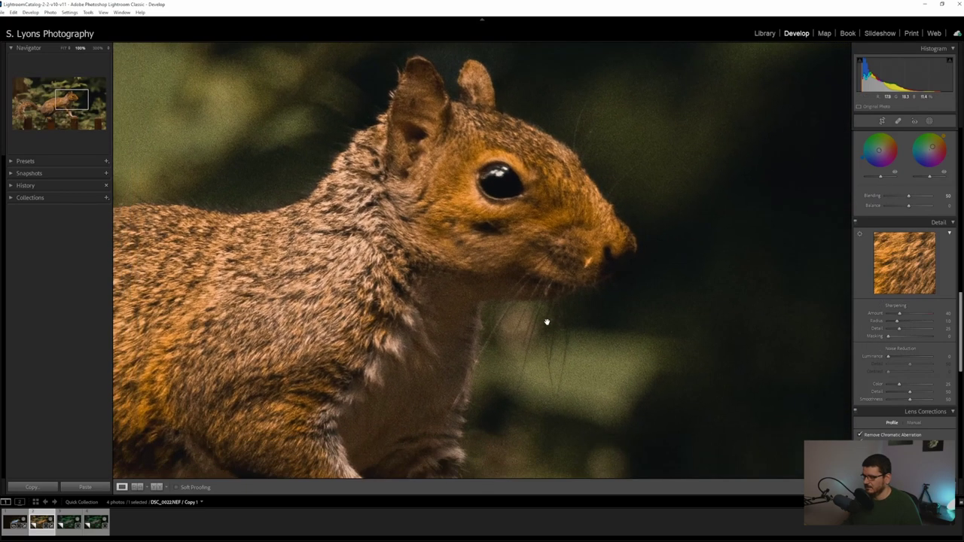
{"action": "left_click", "coordinate": [514, 246]}
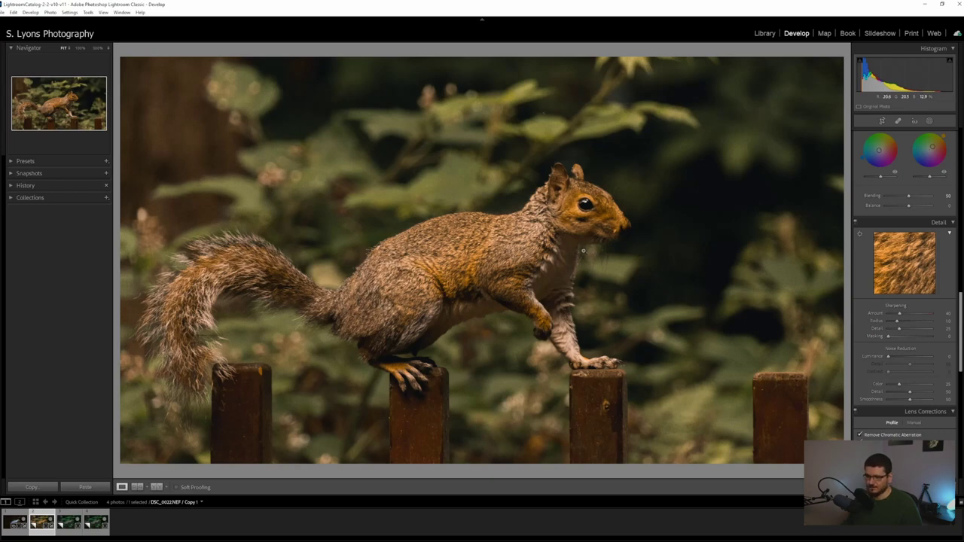
{"action": "key", "text": "backslash"}
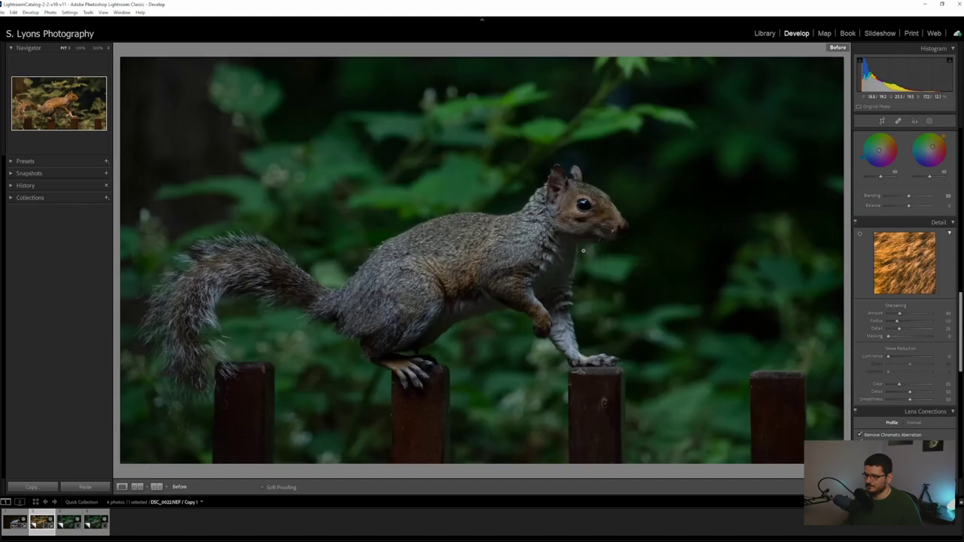
{"action": "key", "text": "backslash"}
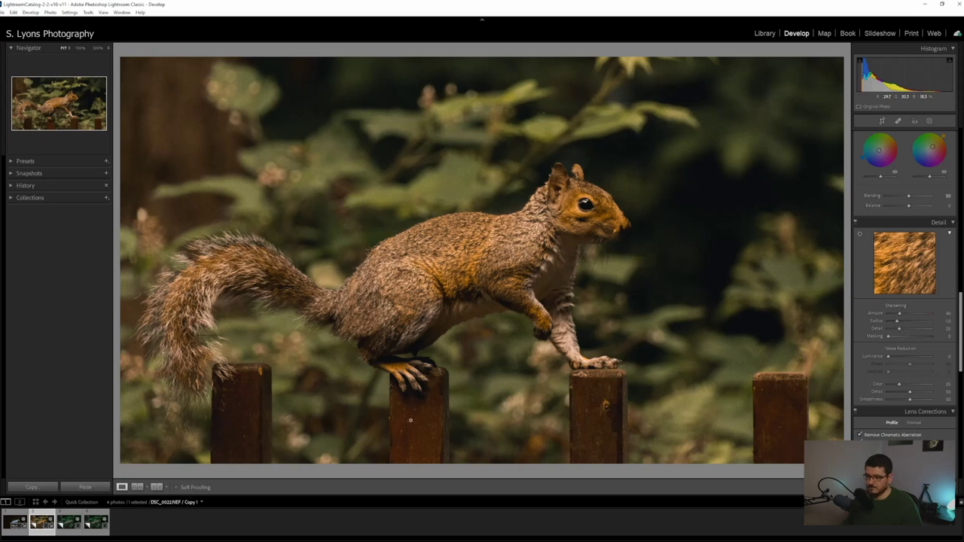
{"action": "left_click", "coordinate": [68, 521]}
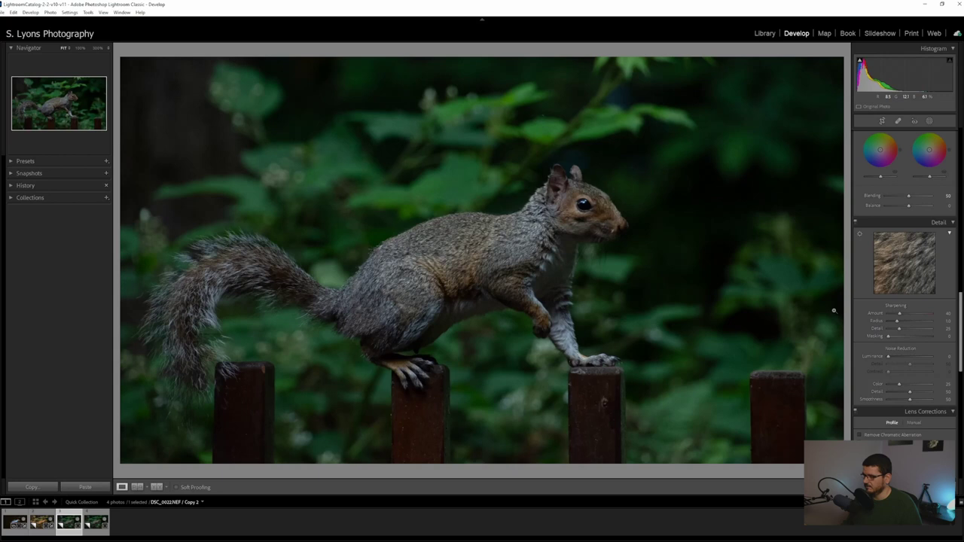
Warm Temp slightly, raise Exposure to +1.06 and Contrast to +30, and pull down Highlights
{"action": "scroll", "coordinate": [912, 279], "scroll_direction": "up", "scroll_amount": 5}
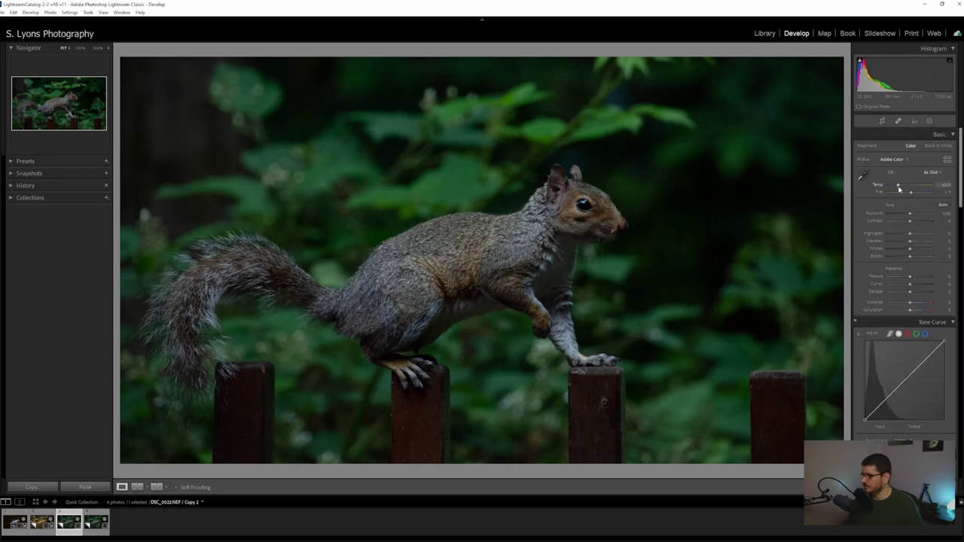
{"action": "left_click_drag", "start_coordinate": [898, 187], "coordinate": [901, 188]}
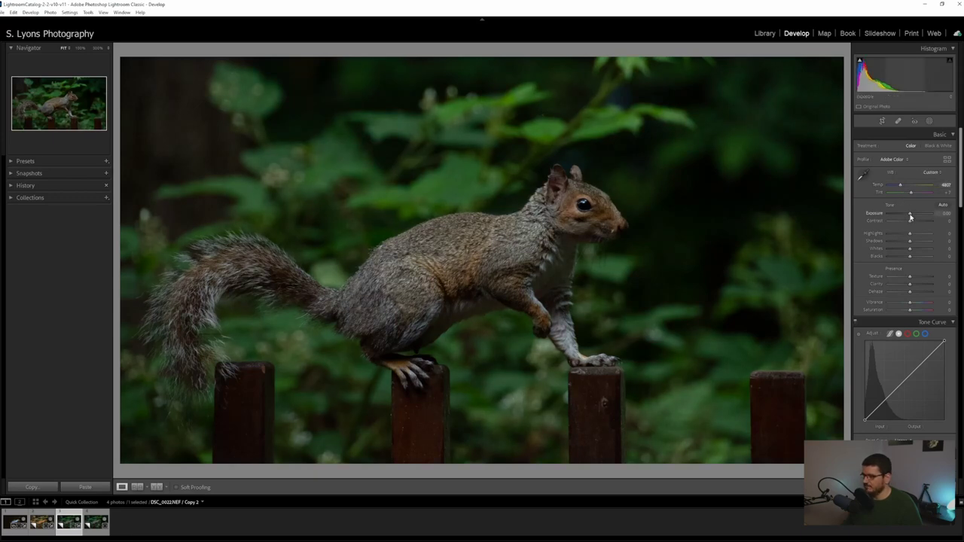
{"action": "left_click_drag", "start_coordinate": [910, 217], "coordinate": [915, 217]}
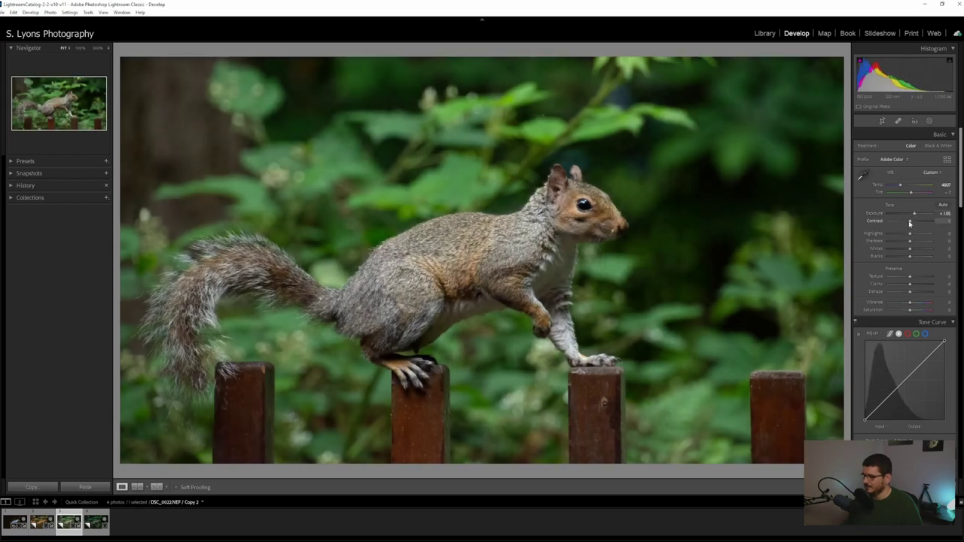
{"action": "left_click_drag", "start_coordinate": [910, 223], "coordinate": [917, 225]}
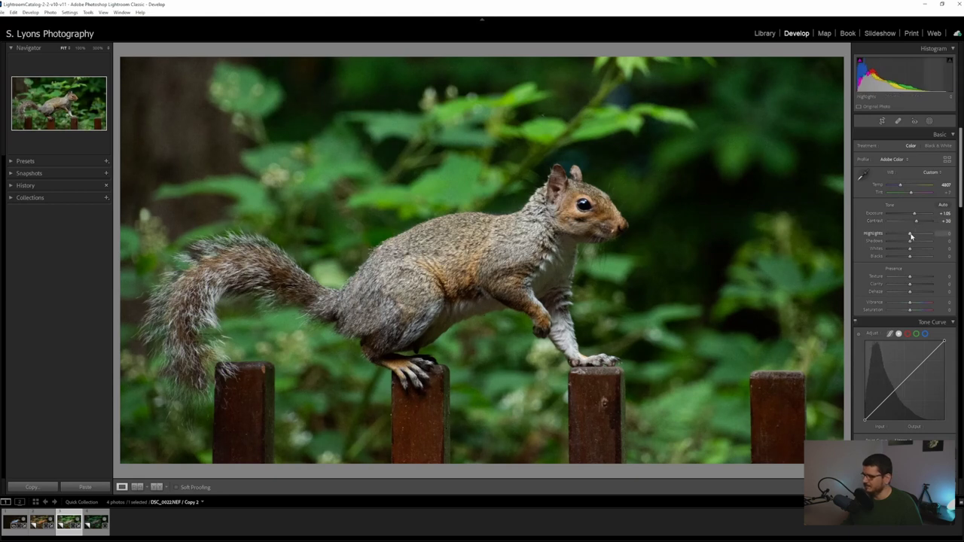
{"action": "left_click_drag", "start_coordinate": [910, 235], "coordinate": [902, 259]}
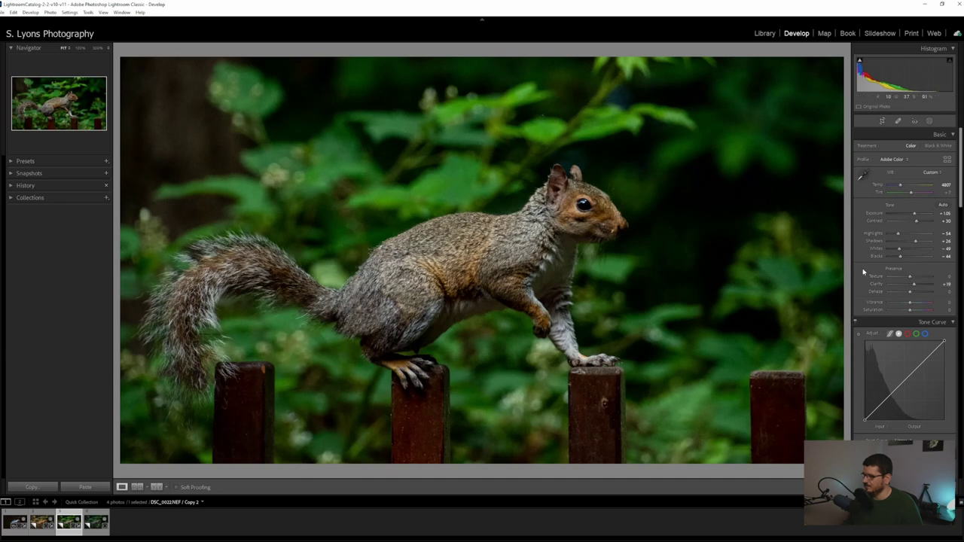
{"action": "scroll", "coordinate": [874, 280], "scroll_direction": "down", "scroll_amount": 3}
Shape the tone curve with lifted blacks, darker midtones and the white point lowered to 204
{"action": "scroll", "coordinate": [868, 278], "scroll_direction": "up", "scroll_amount": 3}
{"action": "left_click_drag", "start_coordinate": [865, 419], "coordinate": [856, 407]}
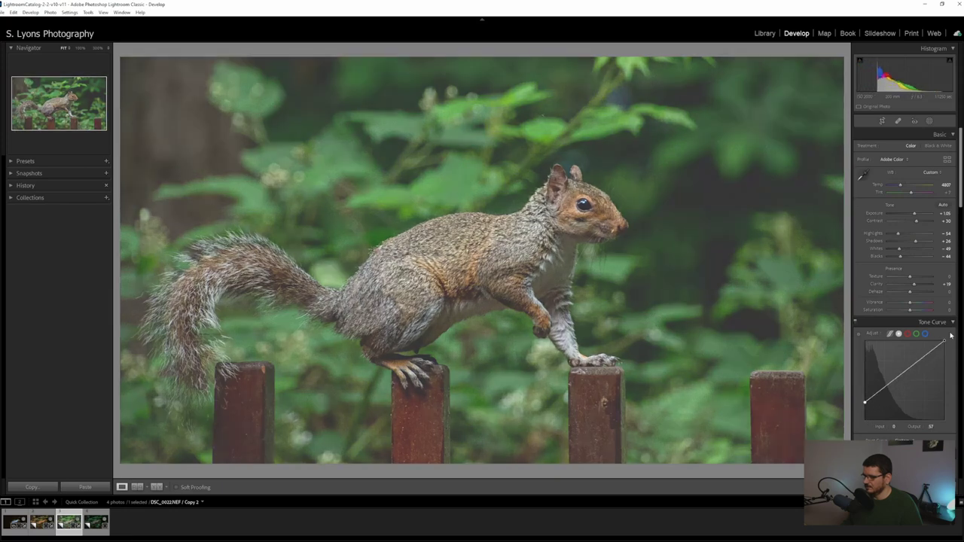
{"action": "mouse_move", "coordinate": [944, 343]}
{"action": "left_mouse_down"}
{"action": "mouse_move", "coordinate": [943, 364]}
{"action": "mouse_move", "coordinate": [932, 366]}
{"action": "mouse_move", "coordinate": [944, 358]}
{"action": "left_mouse_up"}
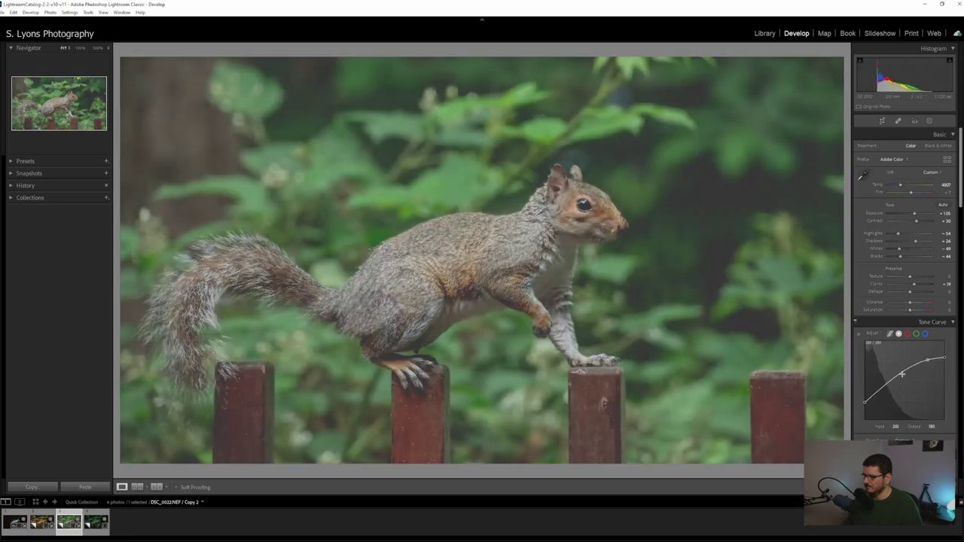
{"action": "left_click_drag", "start_coordinate": [890, 387], "coordinate": [887, 398]}
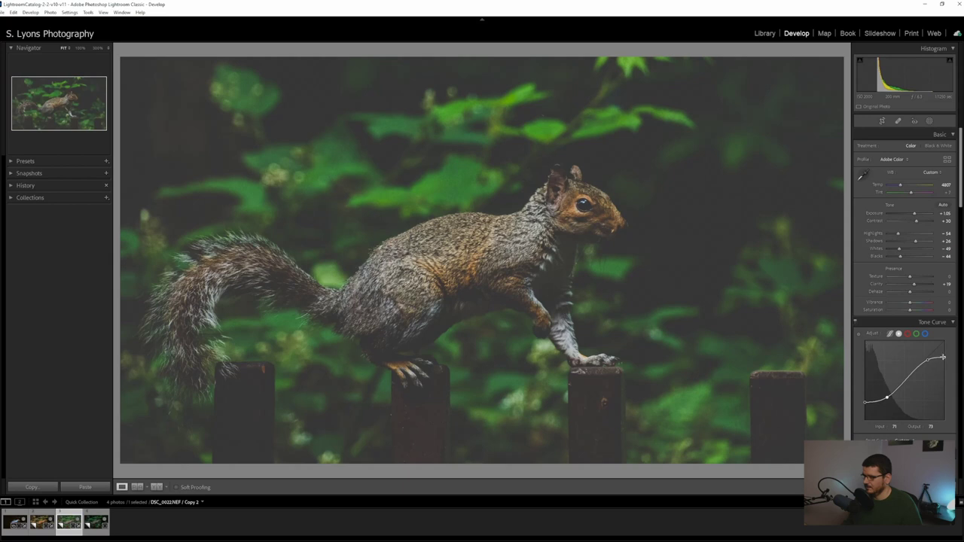
{"action": "left_click_drag", "start_coordinate": [943, 357], "coordinate": [944, 356]}
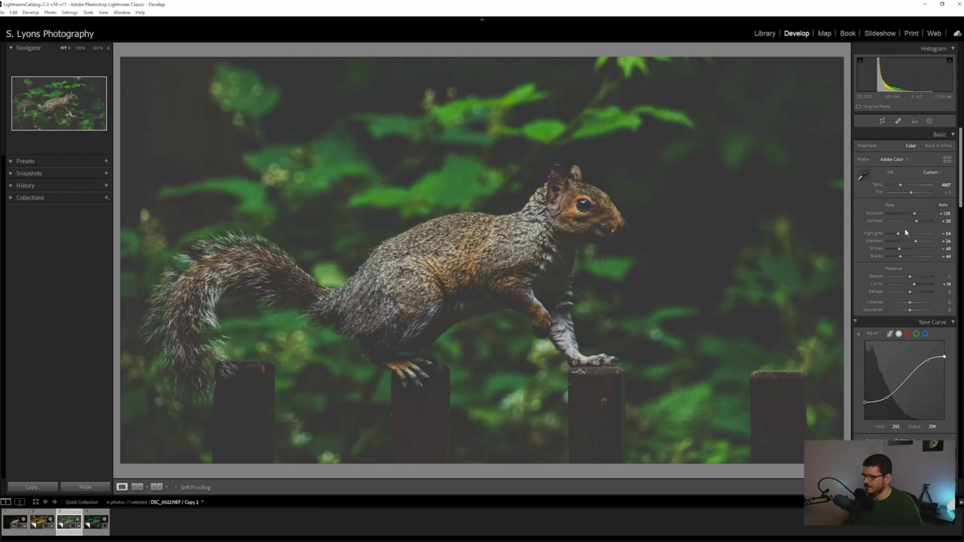
{"action": "left_click", "coordinate": [929, 120]}
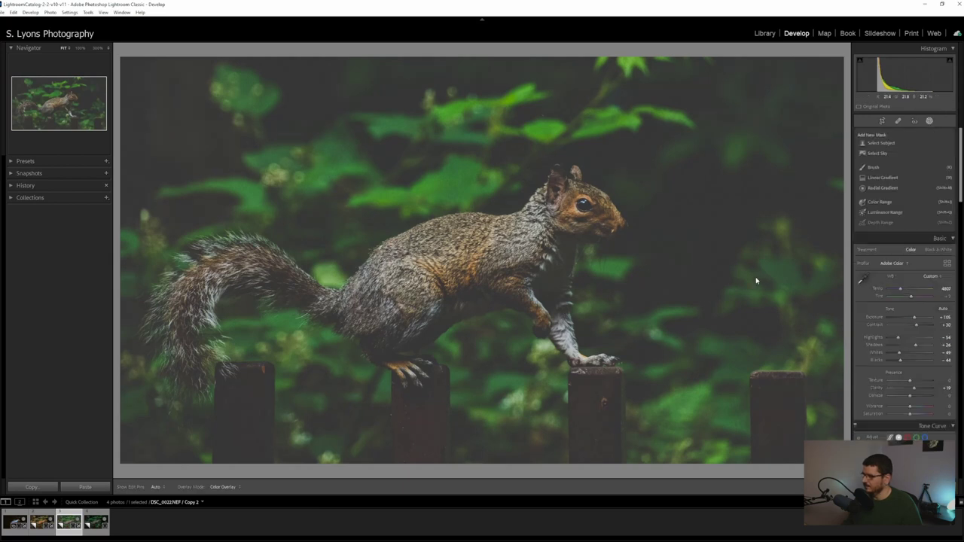
Add linear gradient masks that darken the left side and brighten the right side
{"action": "left_click", "coordinate": [881, 177]}
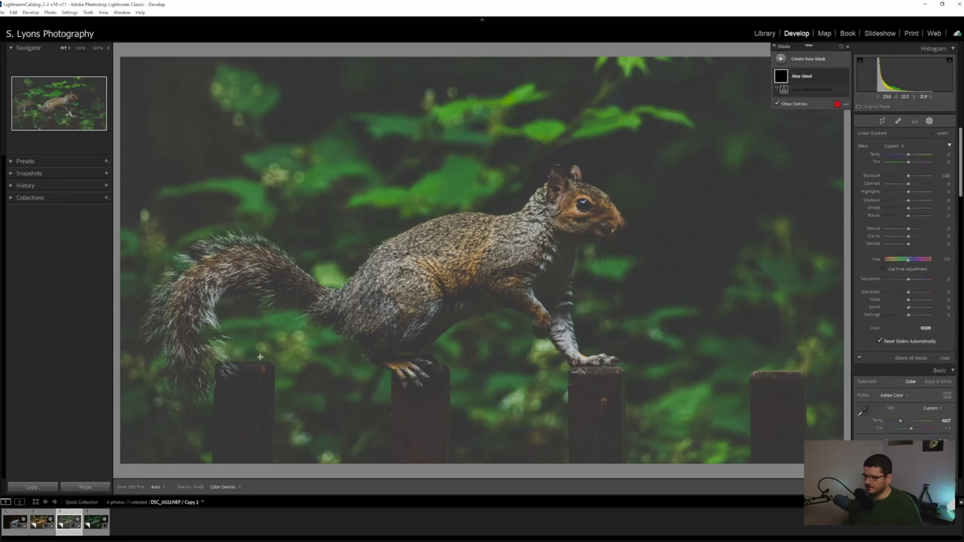
{"action": "left_click_drag", "start_coordinate": [172, 360], "coordinate": [488, 264]}
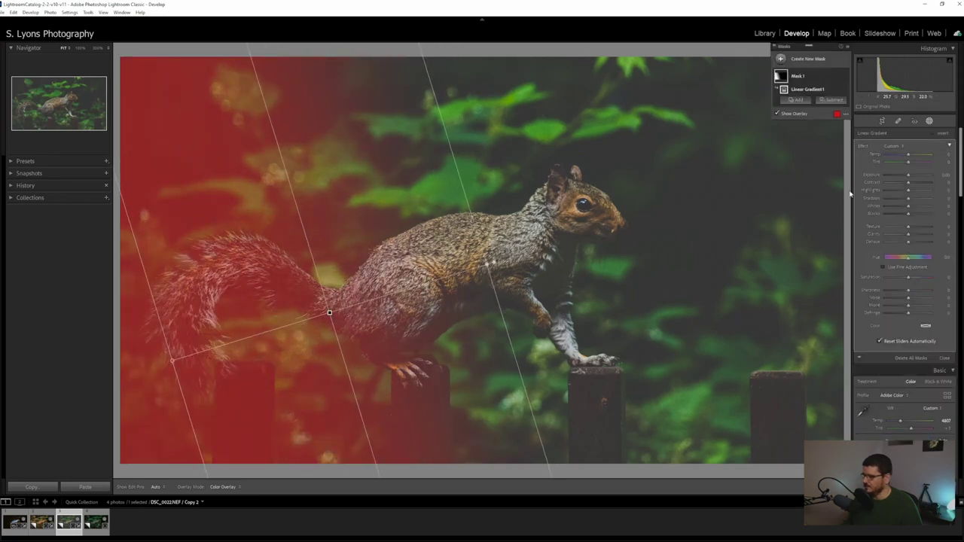
{"action": "left_click_drag", "start_coordinate": [911, 175], "coordinate": [903, 176]}
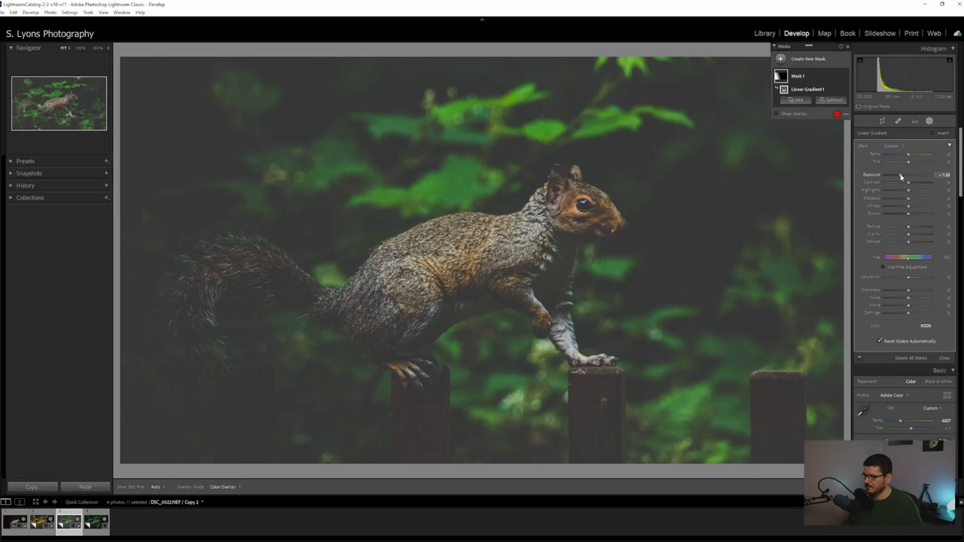
{"action": "left_click", "coordinate": [795, 99]}
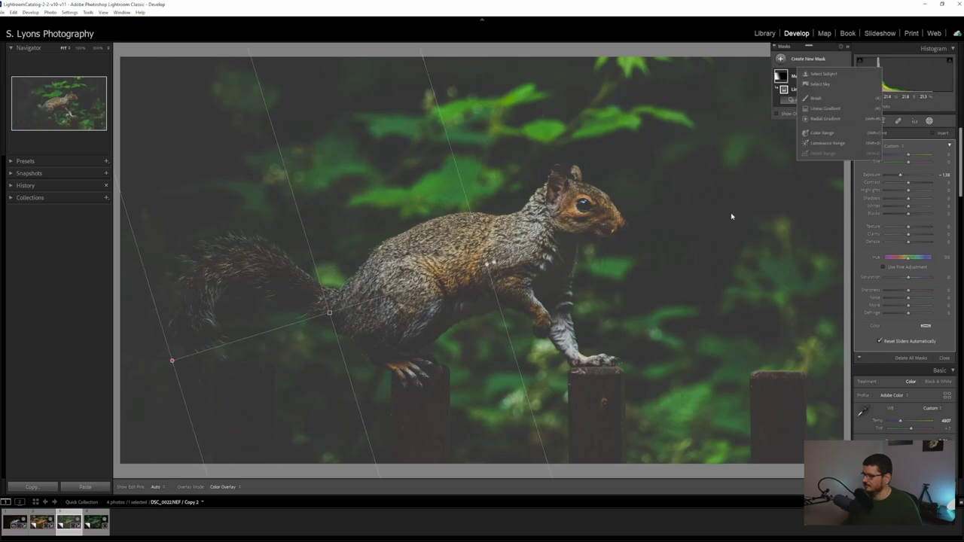
{"action": "key", "text": "m"}
{"action": "left_click_drag", "start_coordinate": [768, 149], "coordinate": [468, 271]}
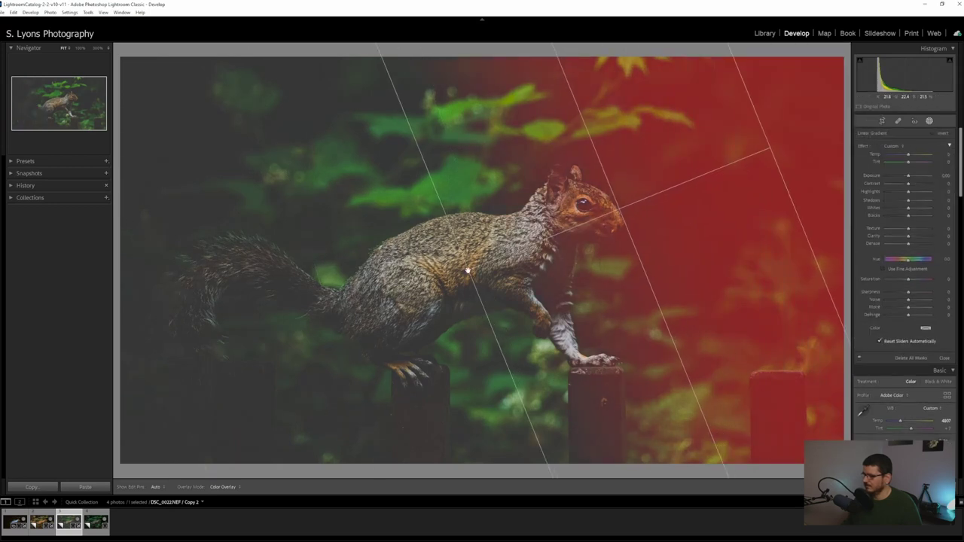
{"action": "left_click_drag", "start_coordinate": [908, 175], "coordinate": [911, 178]}
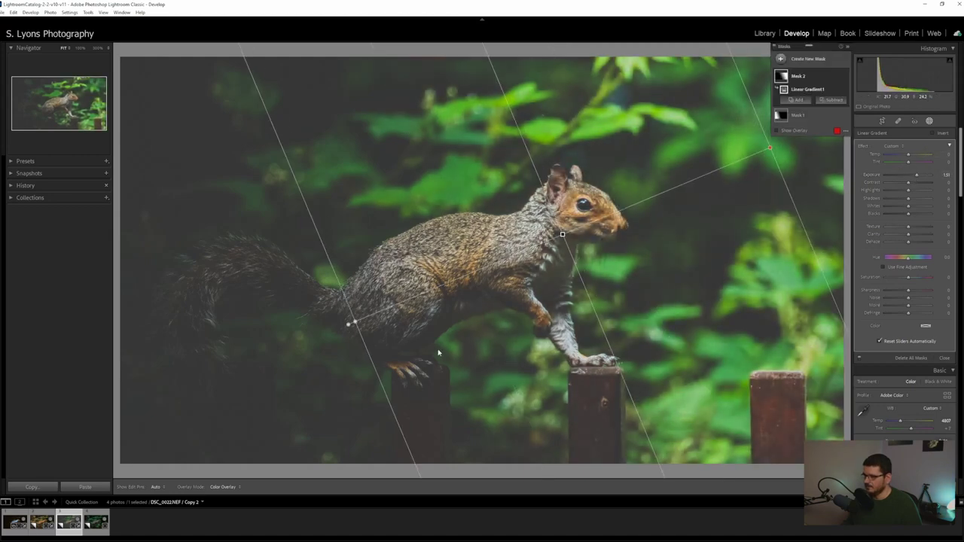
{"action": "key", "text": "ctrl+z"}
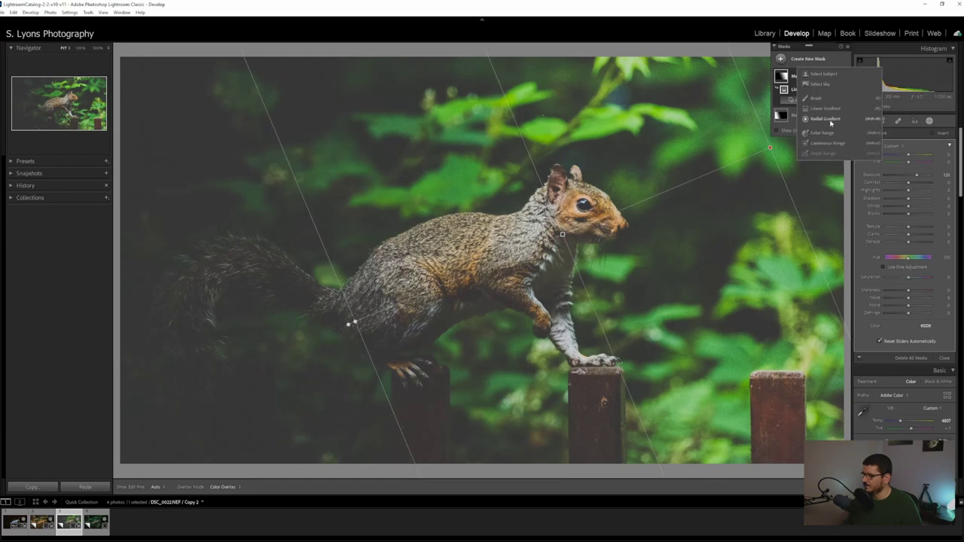
Add an inverted radial gradient around the squirrel with exposure about −0.98
{"action": "key", "text": "shift+m"}
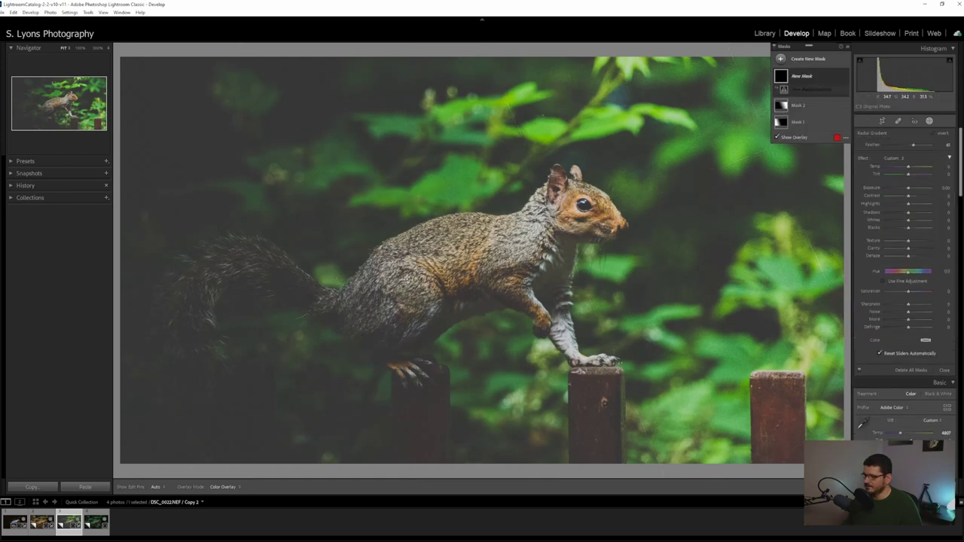
{"action": "left_click_drag", "start_coordinate": [397, 272], "coordinate": [606, 339]}
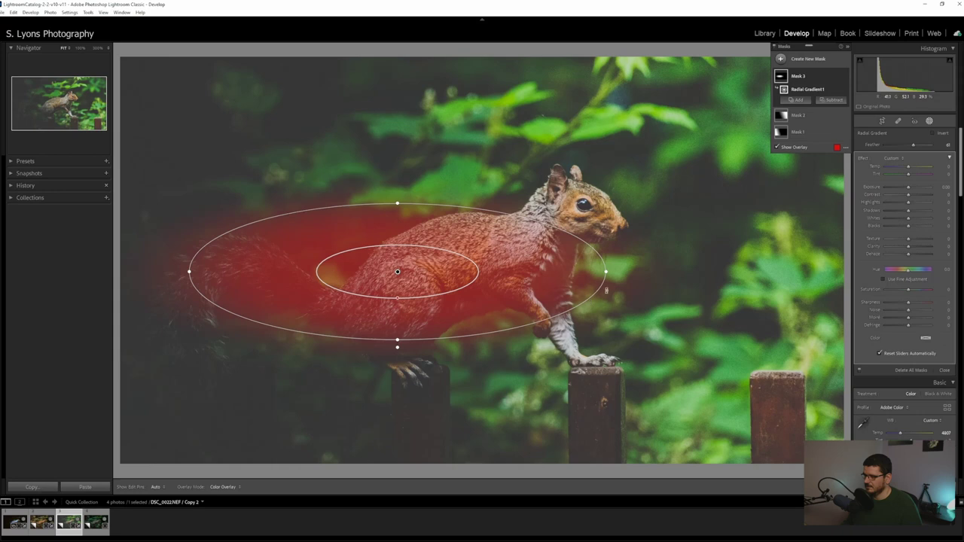
{"action": "left_click_drag", "start_coordinate": [606, 290], "coordinate": [603, 235]}
{"action": "left_click_drag", "start_coordinate": [407, 271], "coordinate": [493, 245]}
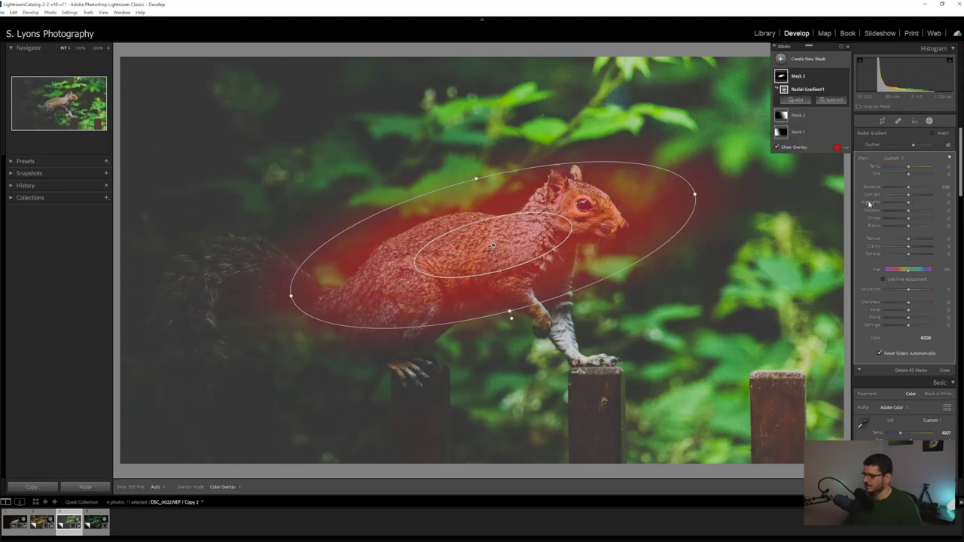
{"action": "key", "text": "apostrophe"}
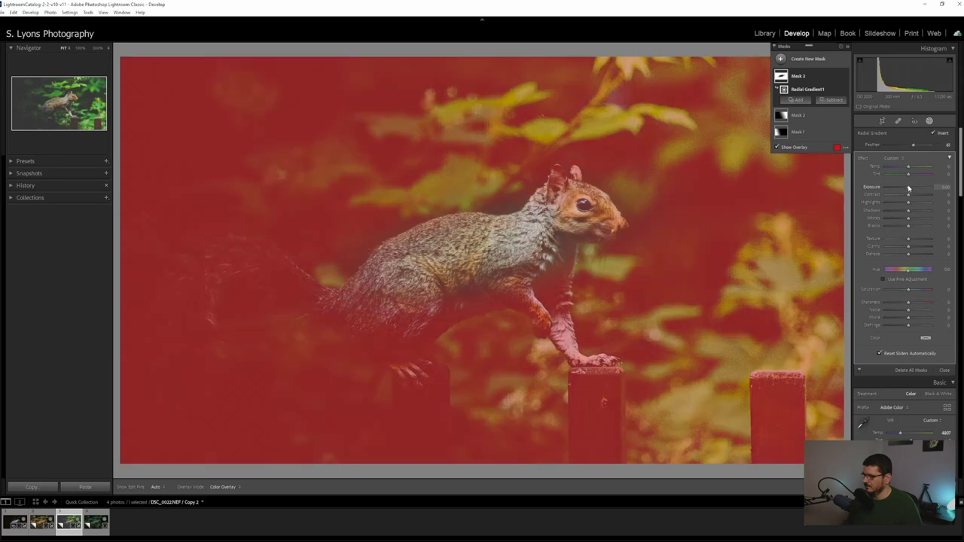
{"action": "left_click_drag", "start_coordinate": [908, 189], "coordinate": [904, 189]}
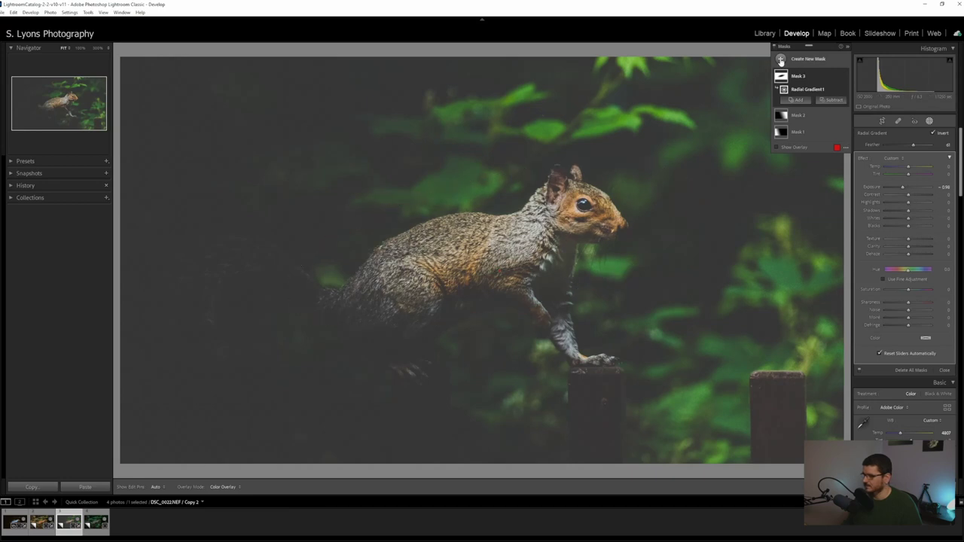
Add a rotated, resized radial gradient over the squirrel's body with Clarity set to 38
{"action": "left_click", "coordinate": [781, 60]}
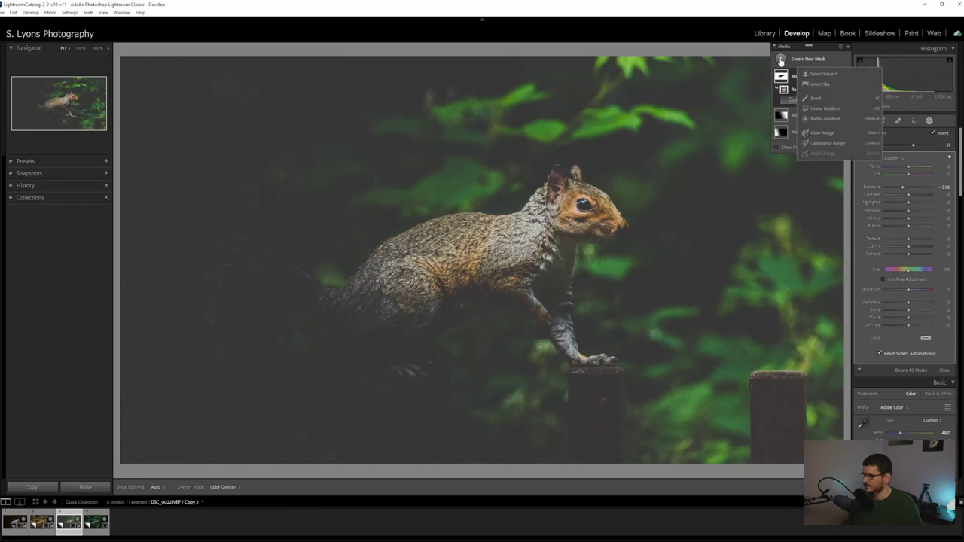
{"action": "left_click", "coordinate": [825, 118]}
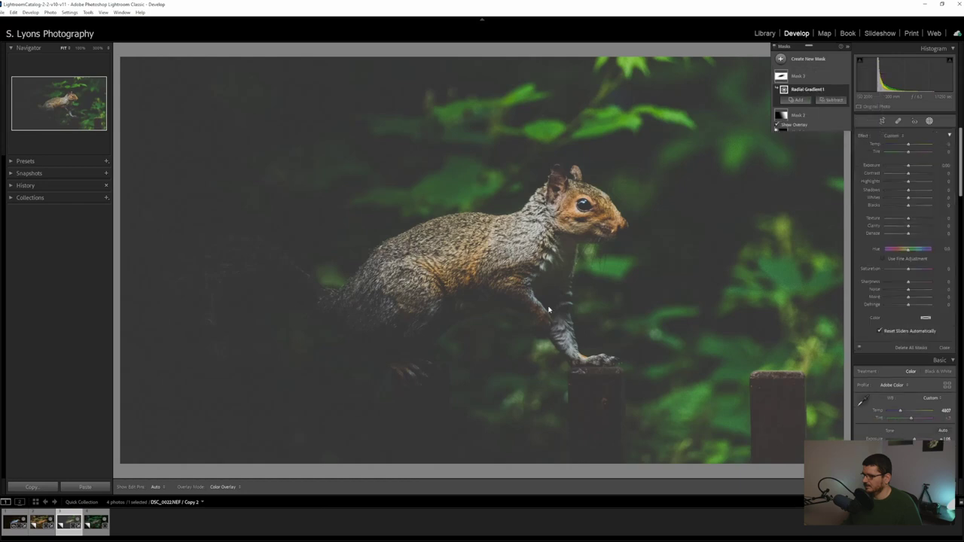
{"action": "left_click_drag", "start_coordinate": [475, 253], "coordinate": [665, 322]}
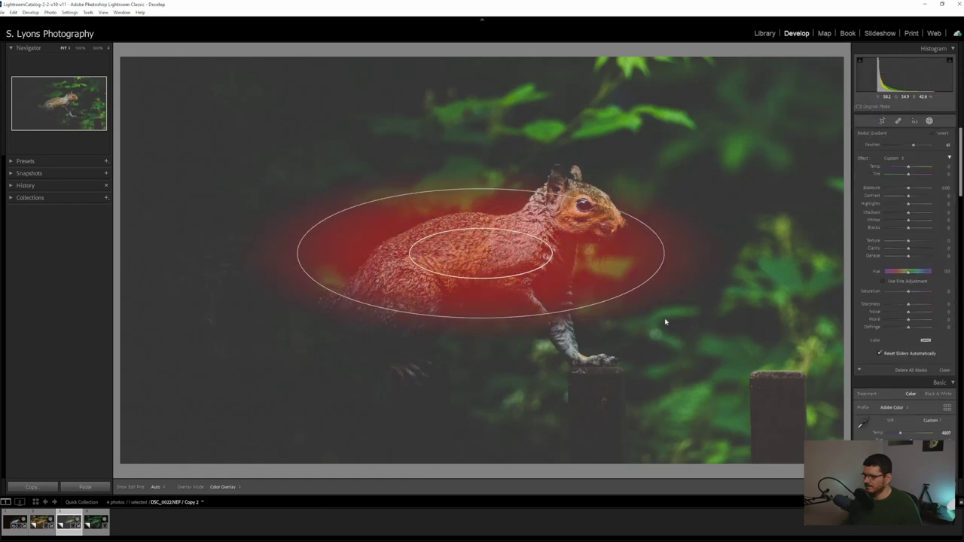
{"action": "left_click_drag", "start_coordinate": [663, 273], "coordinate": [670, 201]}
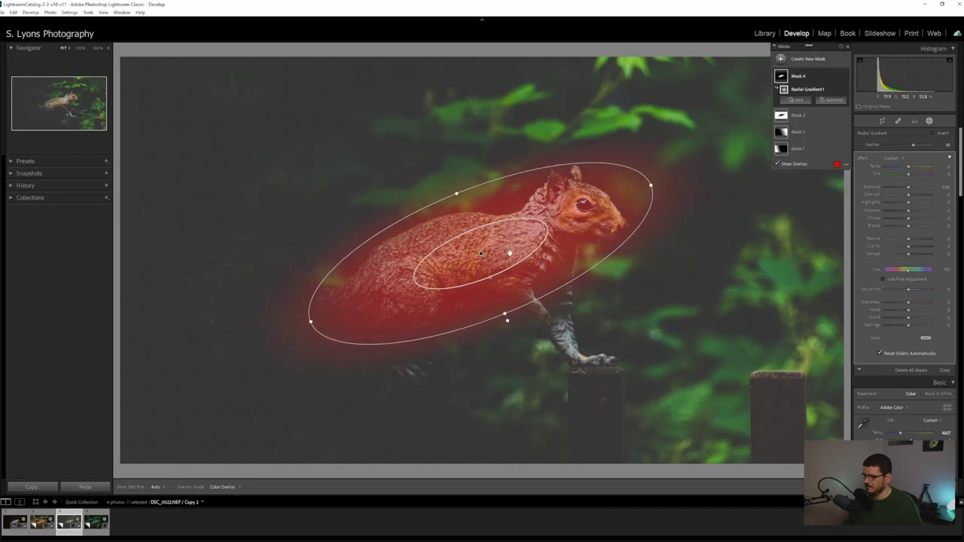
{"action": "left_click_drag", "start_coordinate": [510, 253], "coordinate": [525, 257]}
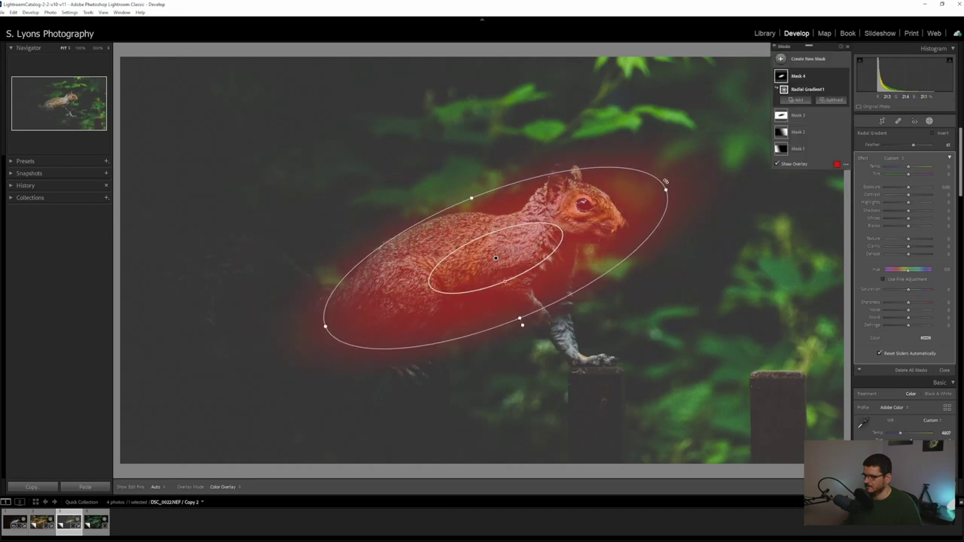
{"action": "left_click_drag", "start_coordinate": [666, 190], "coordinate": [651, 196]}
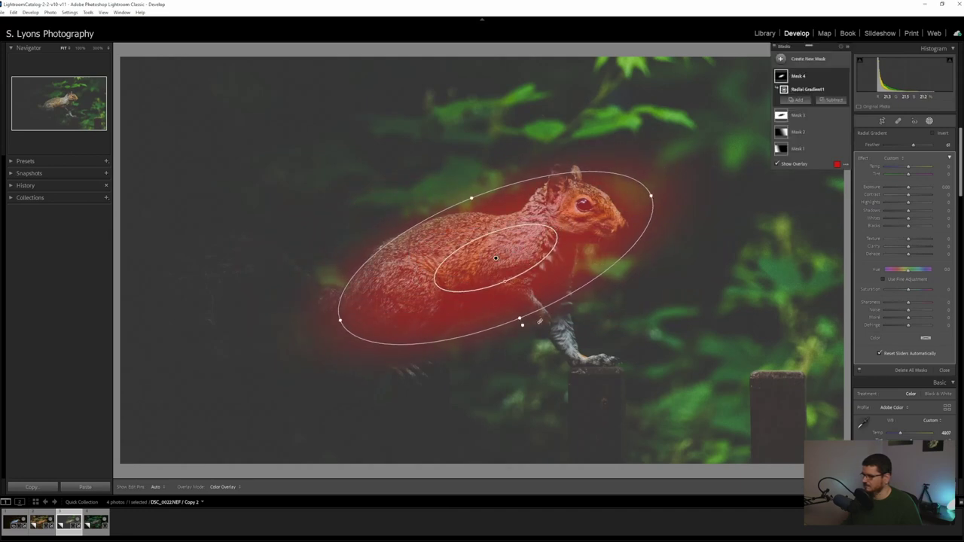
{"action": "left_click_drag", "start_coordinate": [908, 246], "coordinate": [922, 246]}
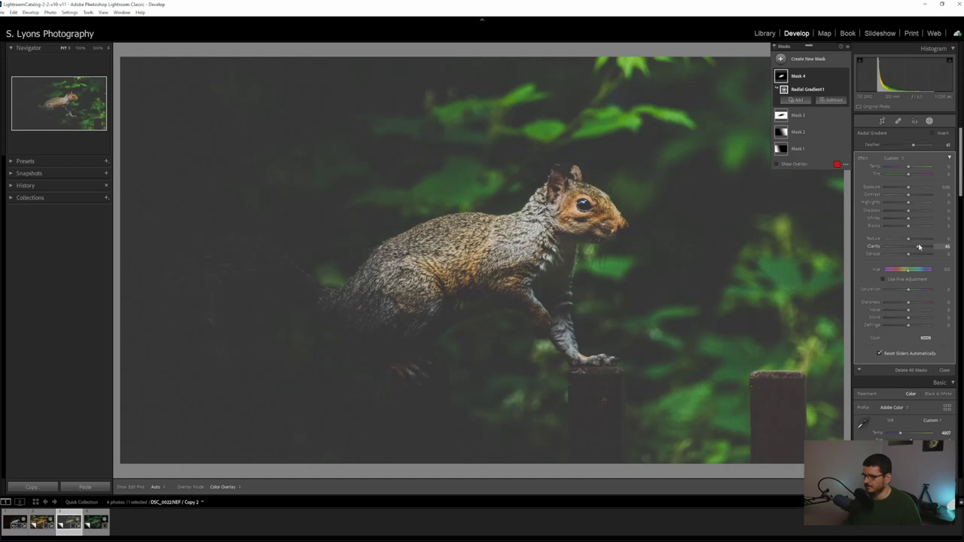
{"action": "left_click_drag", "start_coordinate": [919, 247], "coordinate": [917, 247]}
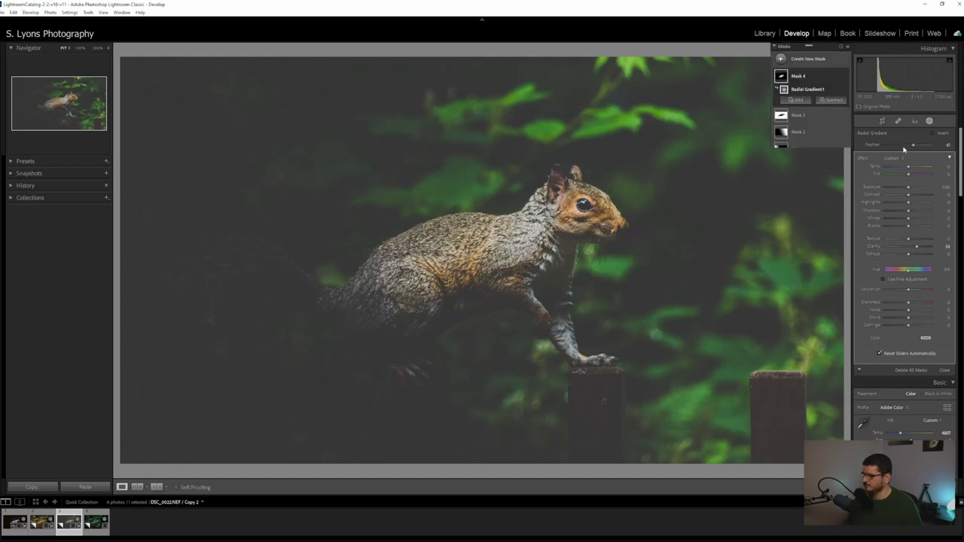
{"action": "left_click", "coordinate": [944, 370]}
Boost and darken the oranges, shift the yellow hue and raise yellow saturation
{"action": "scroll", "coordinate": [862, 380], "scroll_direction": "down", "scroll_amount": 3}
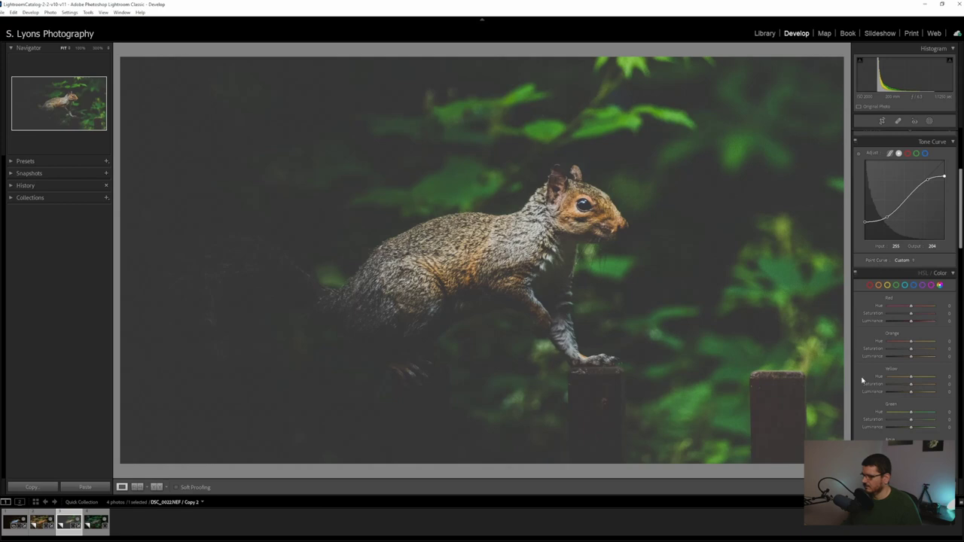
{"action": "scroll", "coordinate": [863, 380], "scroll_direction": "down", "scroll_amount": 3}
{"action": "left_click_drag", "start_coordinate": [910, 259], "coordinate": [919, 259]}
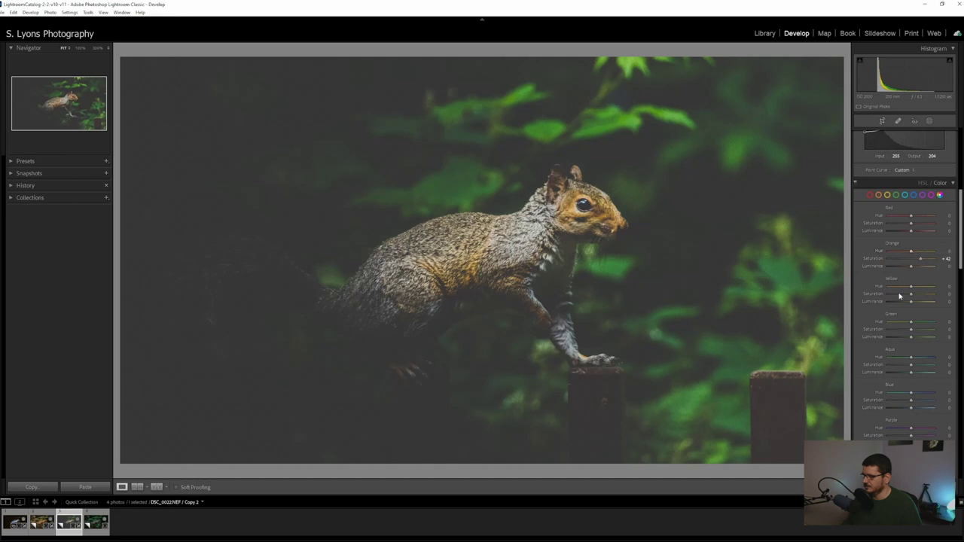
{"action": "left_click_drag", "start_coordinate": [911, 267], "coordinate": [900, 288]}
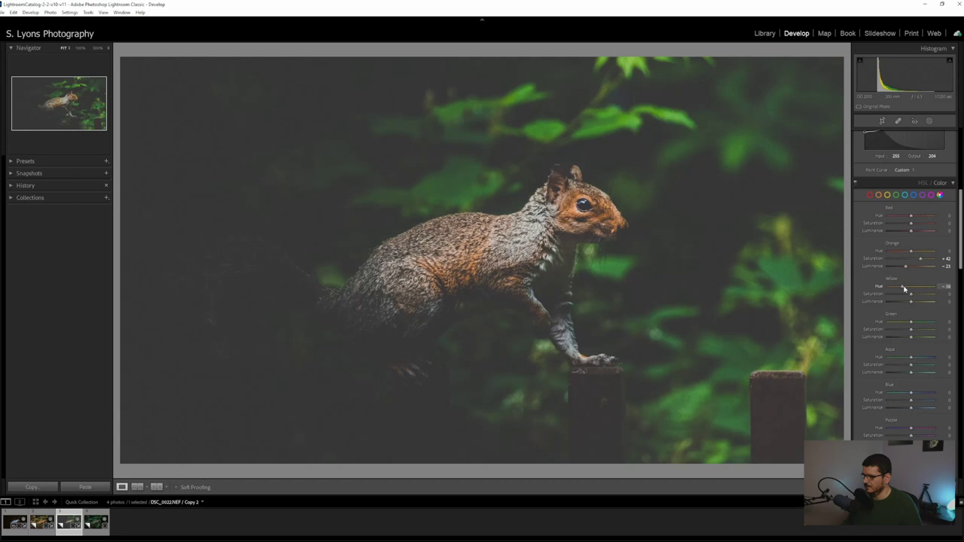
{"action": "left_click_drag", "start_coordinate": [910, 293], "coordinate": [919, 297]}
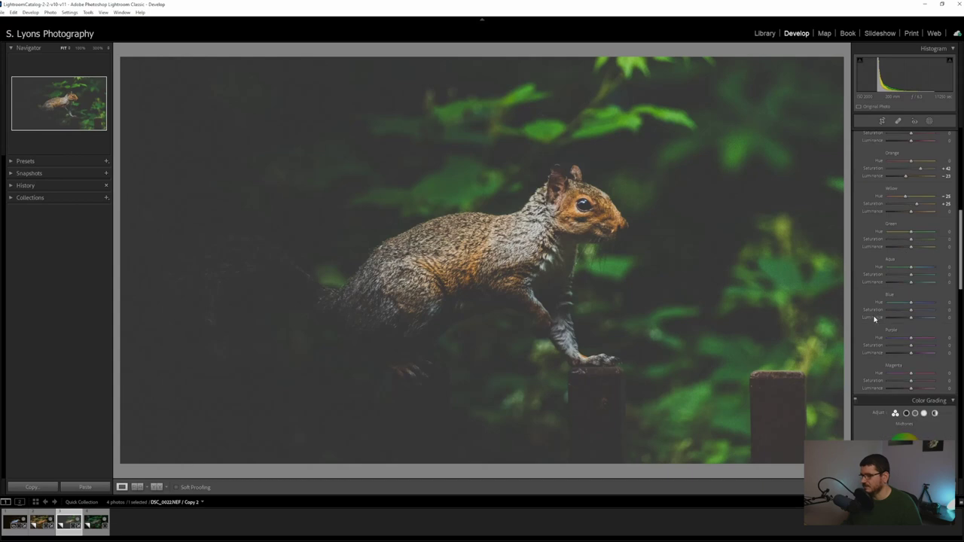
Desaturate and darken the green foliage, and tint the shadows blue in Color Grading
{"action": "scroll", "coordinate": [868, 322], "scroll_direction": "down", "scroll_amount": 3}
{"action": "left_click_drag", "start_coordinate": [911, 239], "coordinate": [895, 243]}
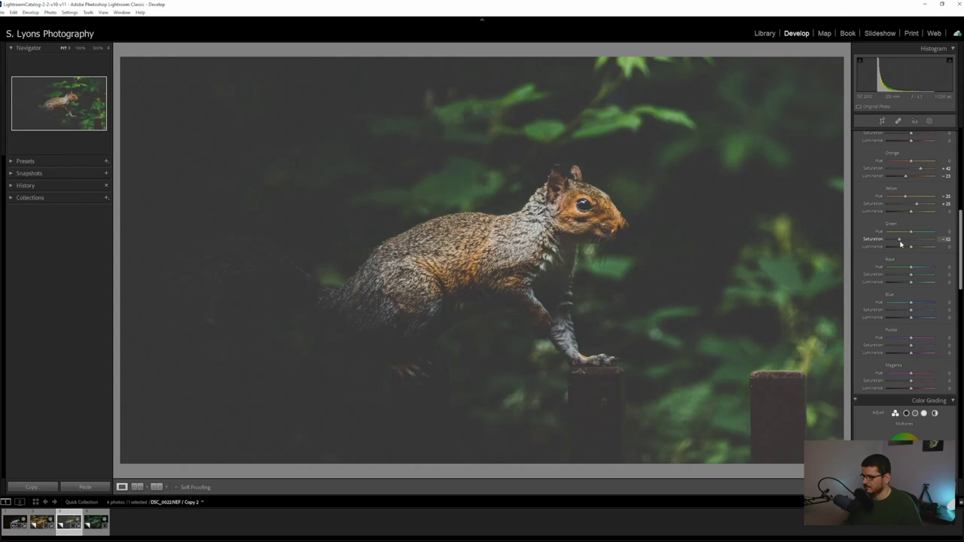
{"action": "left_click_drag", "start_coordinate": [911, 246], "coordinate": [909, 251]}
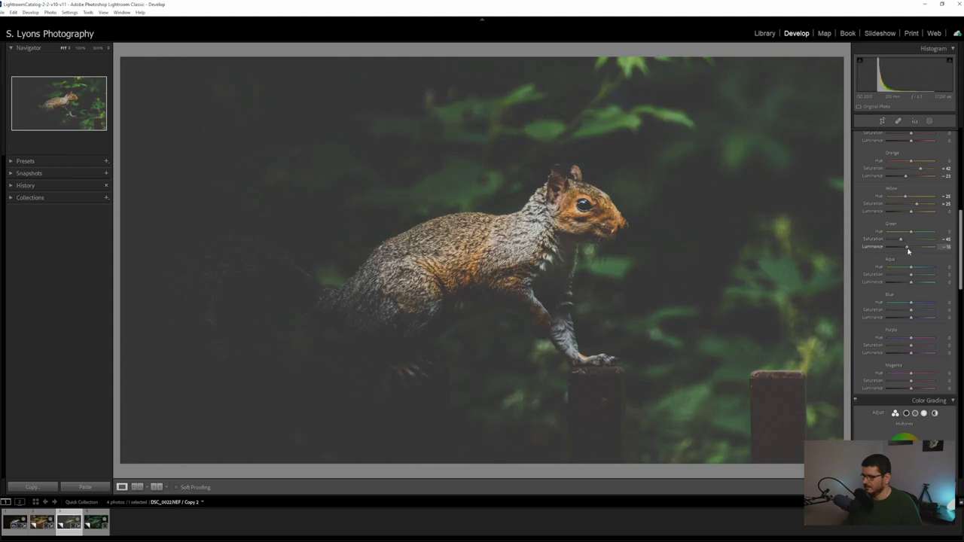
{"action": "scroll", "coordinate": [885, 286], "scroll_direction": "down", "scroll_amount": 6}
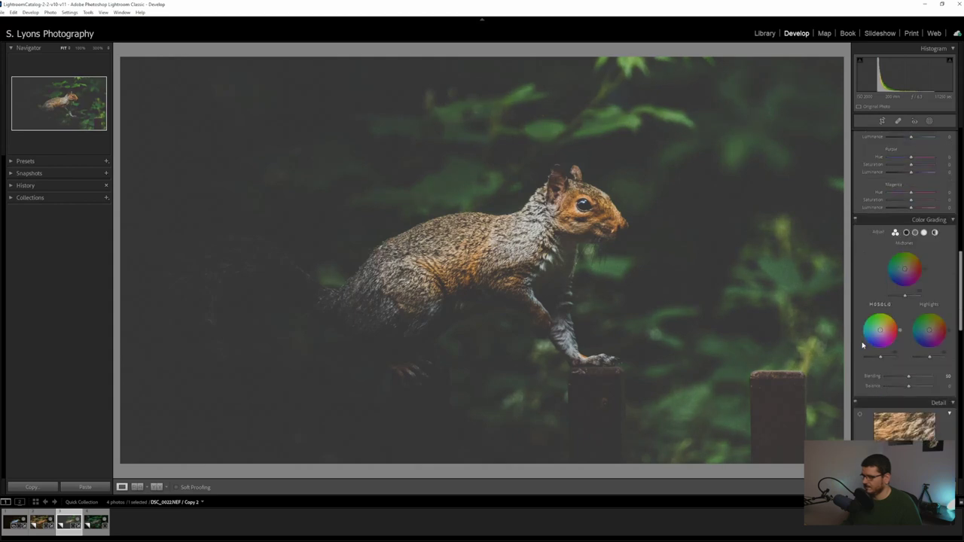
{"action": "left_click_drag", "start_coordinate": [881, 332], "coordinate": [936, 329]}
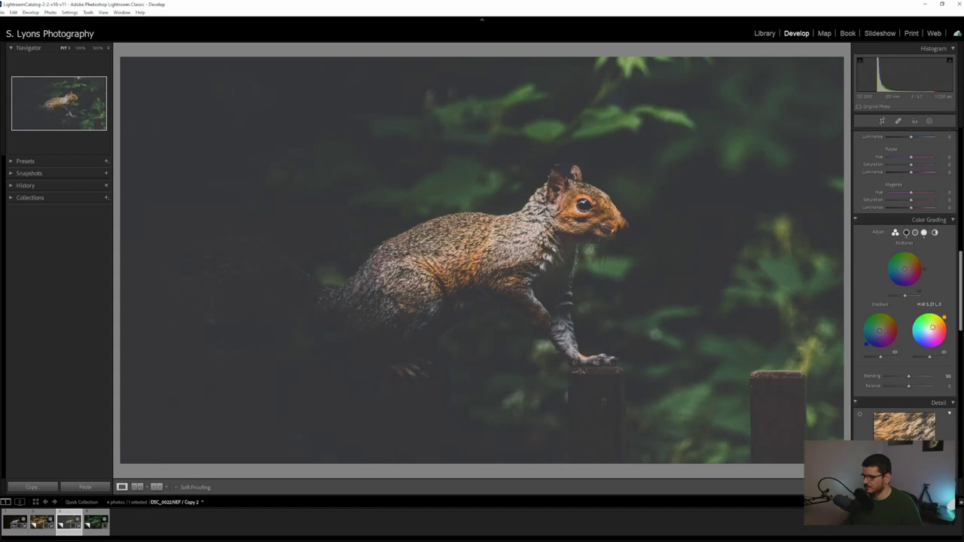
Enable lens profile corrections and add a dark post-crop vignette
{"action": "scroll", "coordinate": [870, 275], "scroll_direction": "down", "scroll_amount": 5}
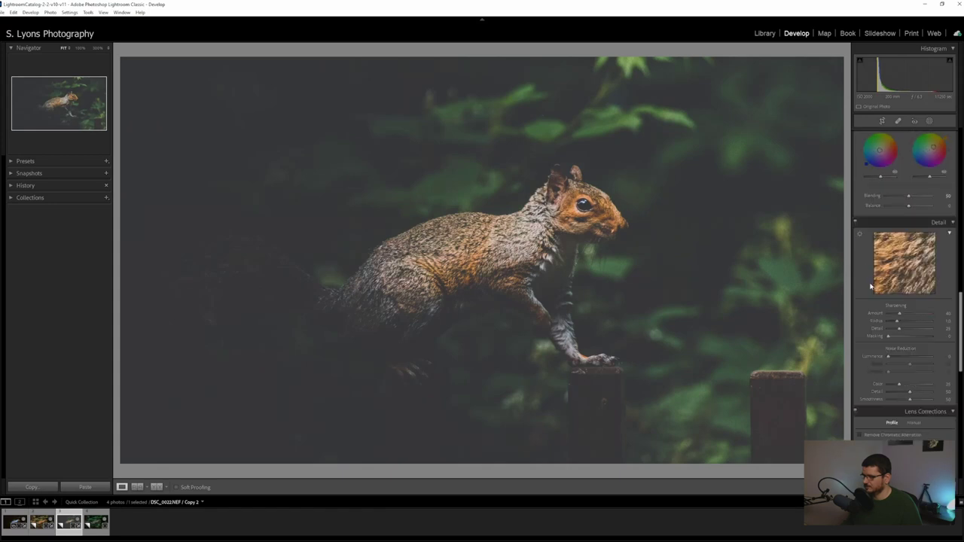
{"action": "left_click", "coordinate": [871, 351]}
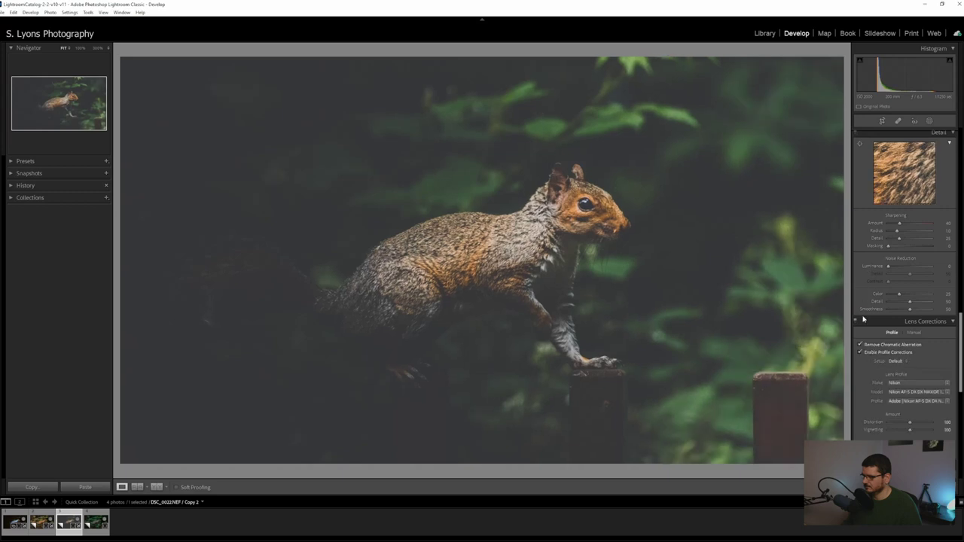
{"action": "scroll", "coordinate": [865, 324], "scroll_direction": "down", "scroll_amount": 4}
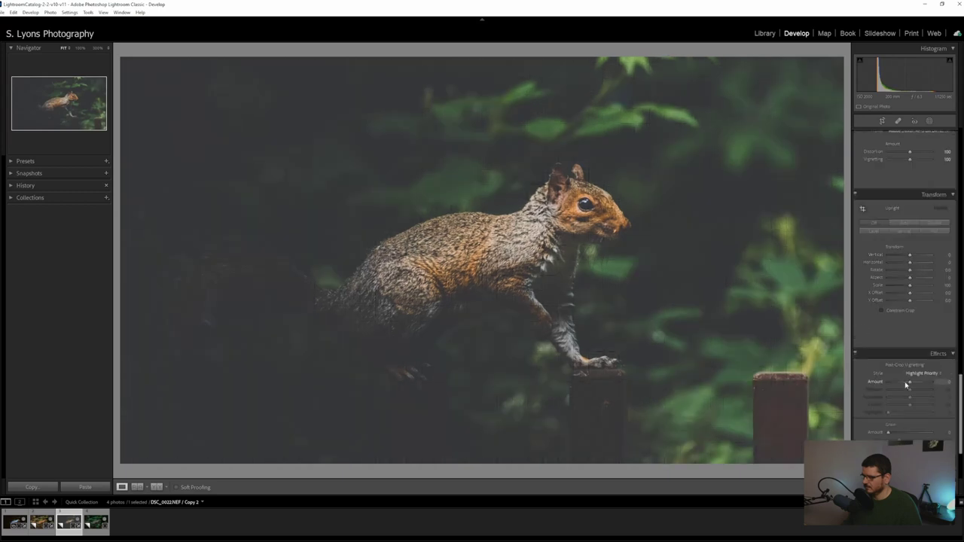
{"action": "left_click_drag", "start_coordinate": [911, 384], "coordinate": [905, 384]}
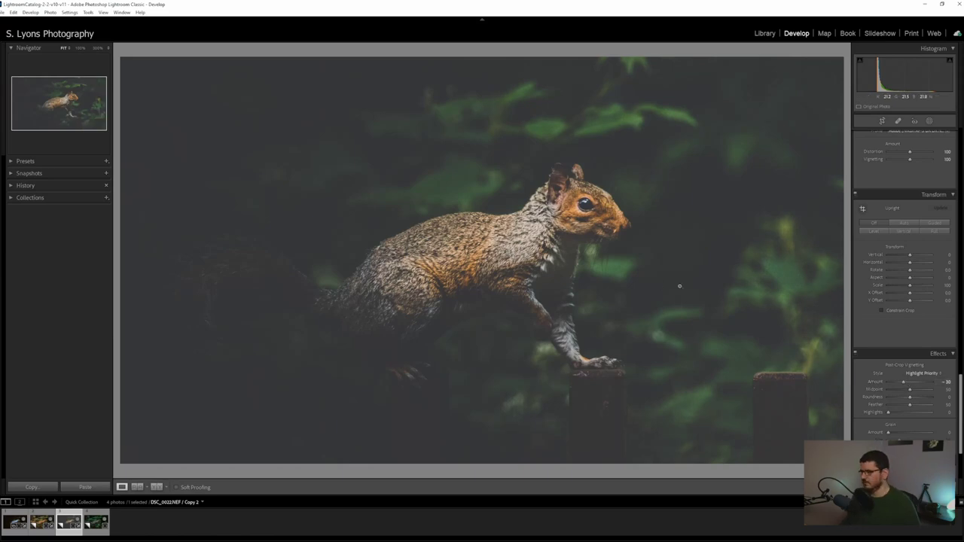
Compare against the original, then move to the fourth copy, DSC_0022.NEF / Copy 3
{"action": "key", "text": "backslash"}
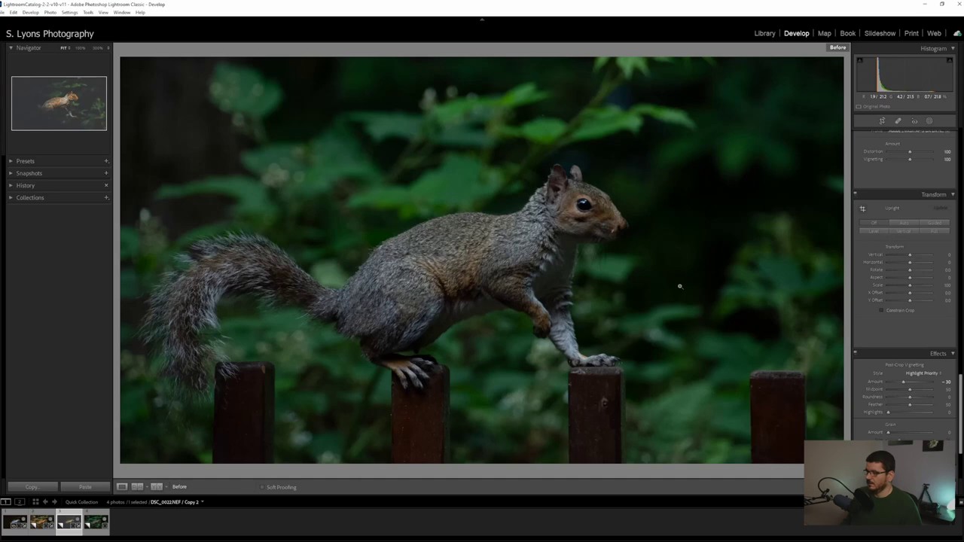
{"action": "key", "text": "backslash"}
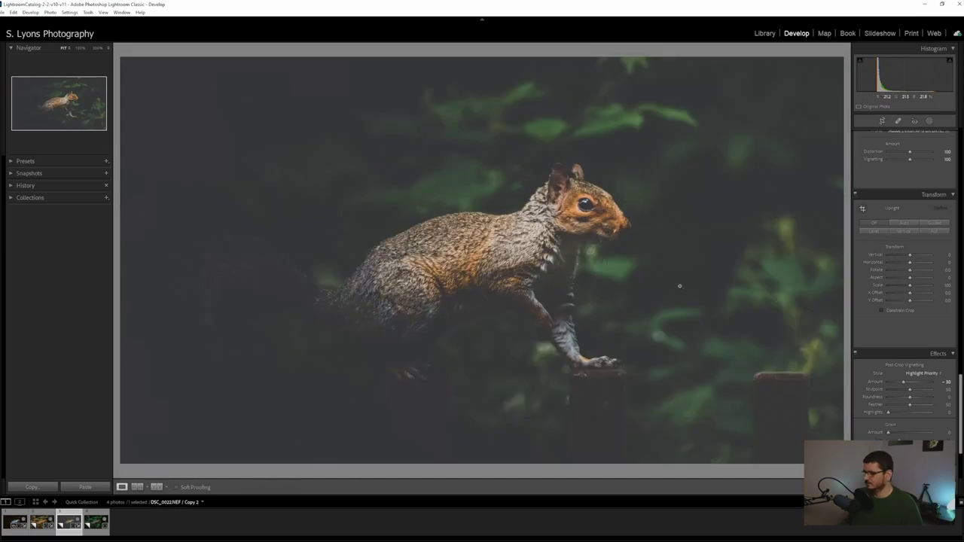
{"action": "key", "text": "Right"}
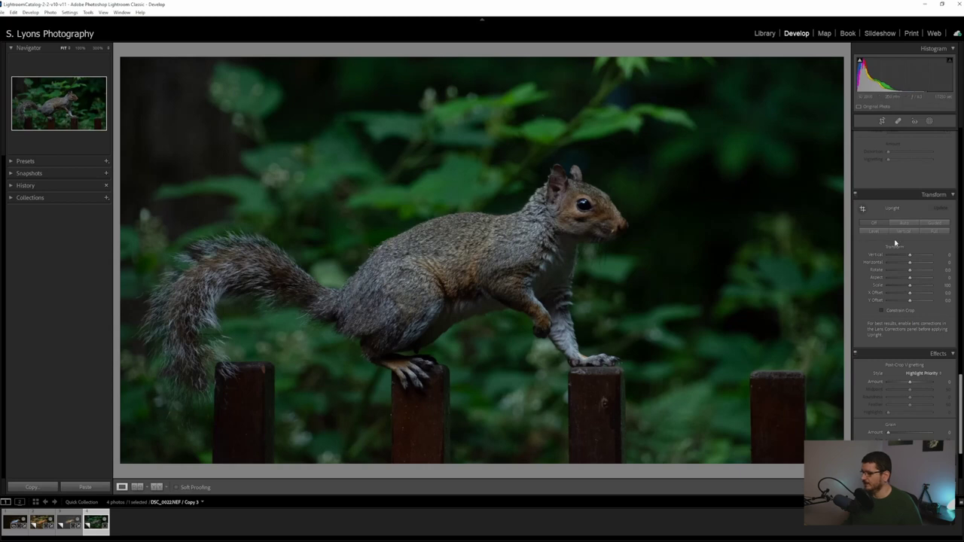
{"action": "scroll", "coordinate": [904, 188], "scroll_direction": "up", "scroll_amount": 10}
Convert to Black & White and raise Exposure to about +1.34, Contrast +47, Highlights +18
{"action": "left_click", "coordinate": [939, 146]}
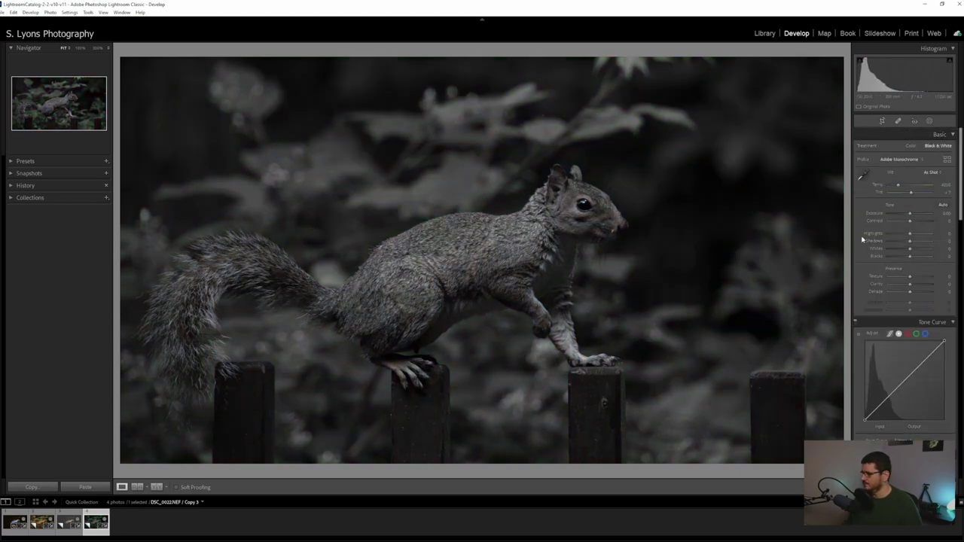
{"action": "left_click_drag", "start_coordinate": [910, 214], "coordinate": [915, 215]}
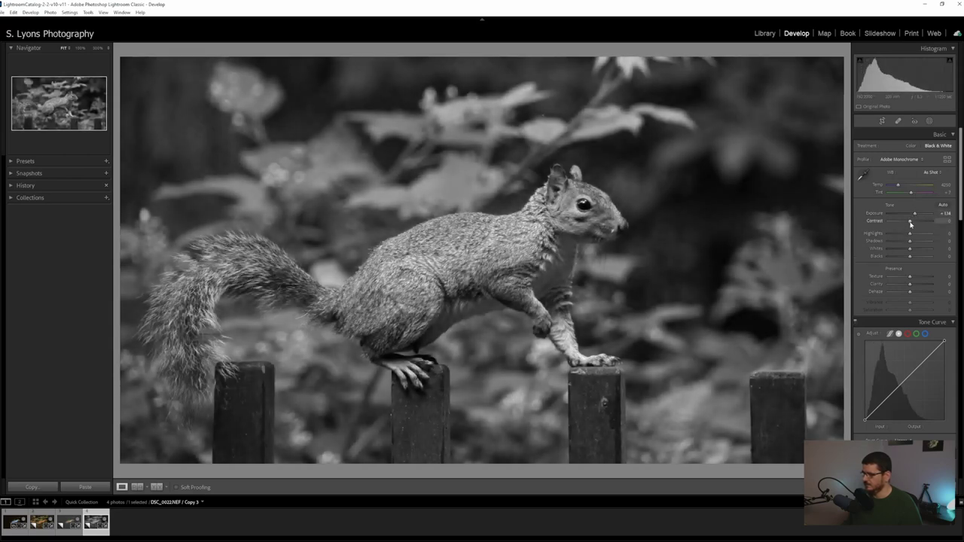
{"action": "left_click_drag", "start_coordinate": [910, 221], "coordinate": [924, 224]}
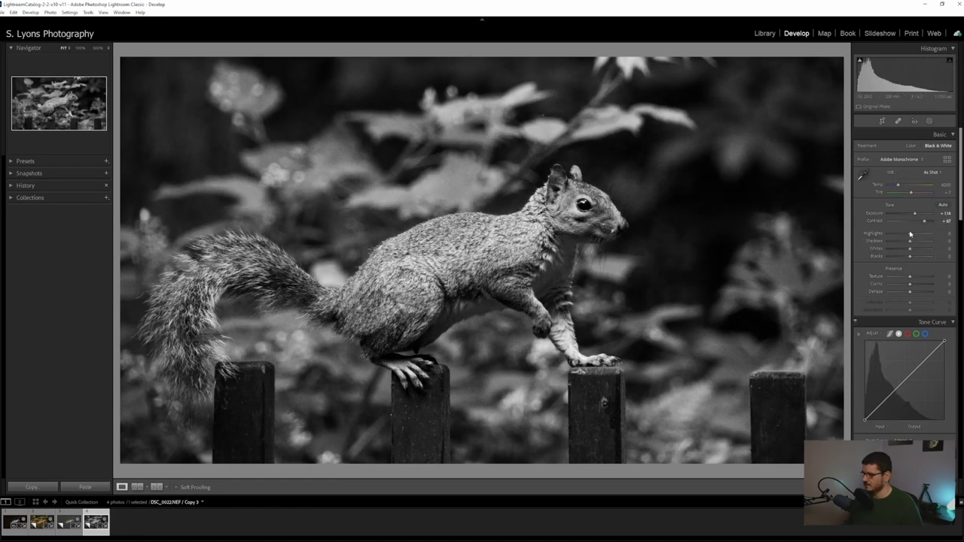
{"action": "left_click_drag", "start_coordinate": [909, 234], "coordinate": [917, 238]}
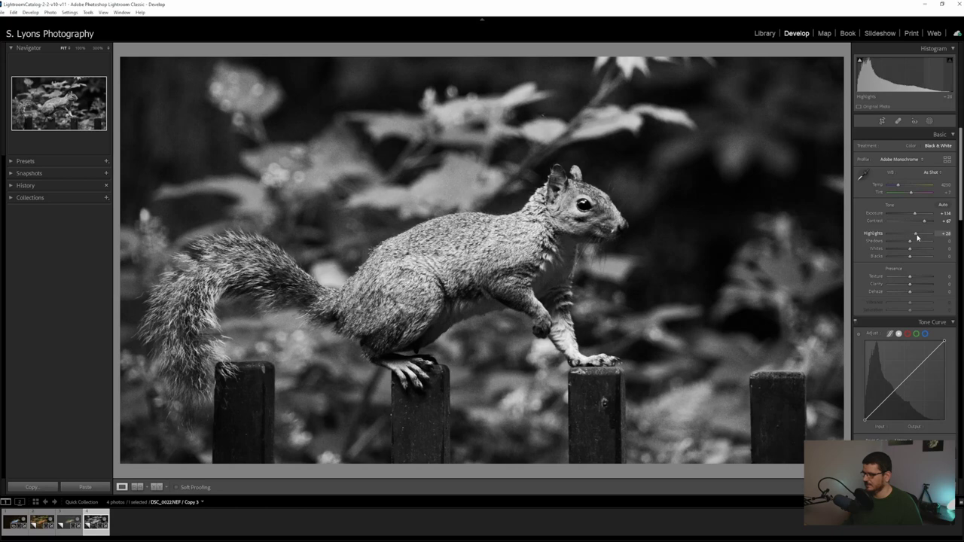
{"action": "left_click", "coordinate": [929, 121]}
Draw a radial mask over the squirrel, rotating and stretching it to cover the body and head
{"action": "left_click", "coordinate": [881, 188]}
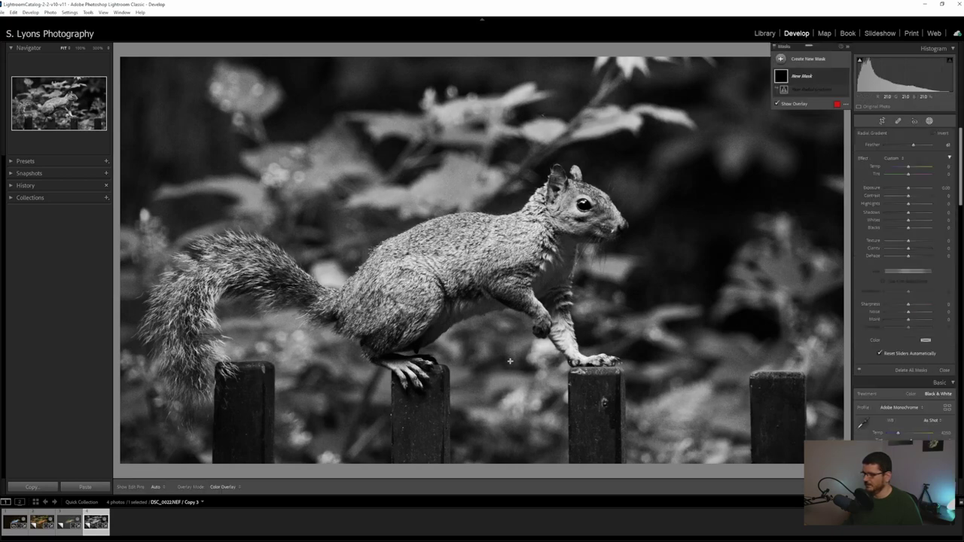
{"action": "left_click_drag", "start_coordinate": [302, 209], "coordinate": [584, 322]}
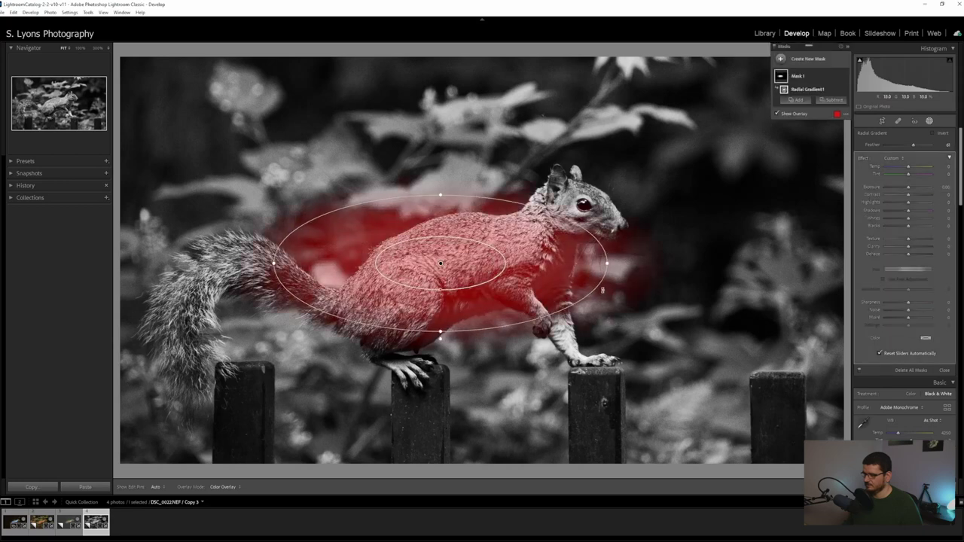
{"action": "left_click_drag", "start_coordinate": [603, 290], "coordinate": [608, 241]}
{"action": "left_click_drag", "start_coordinate": [442, 263], "coordinate": [479, 259]}
{"action": "left_click_drag", "start_coordinate": [640, 203], "coordinate": [654, 195]}
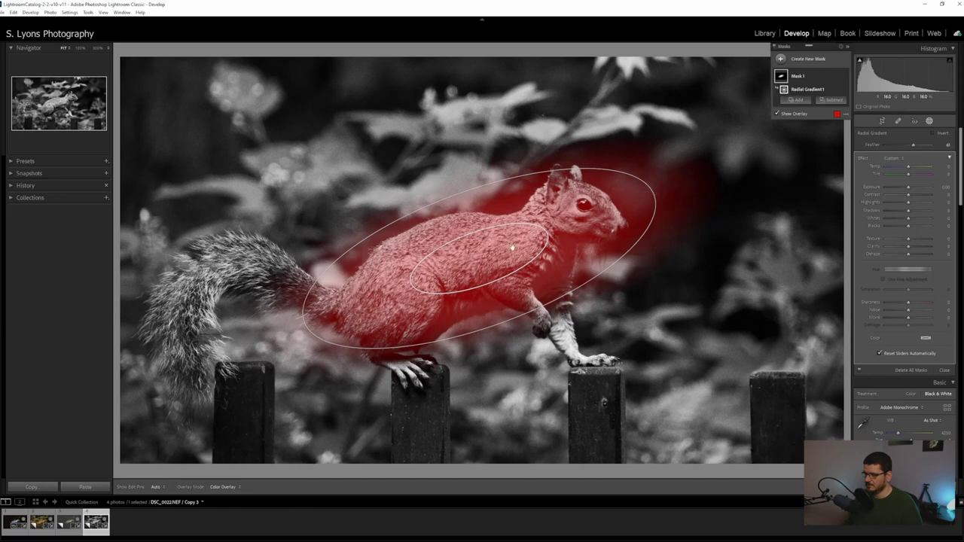
Invert the radial mask, then lower exposure to −0.71 and clarity to −70, and reset Dehaze
{"action": "left_click", "coordinate": [934, 134]}
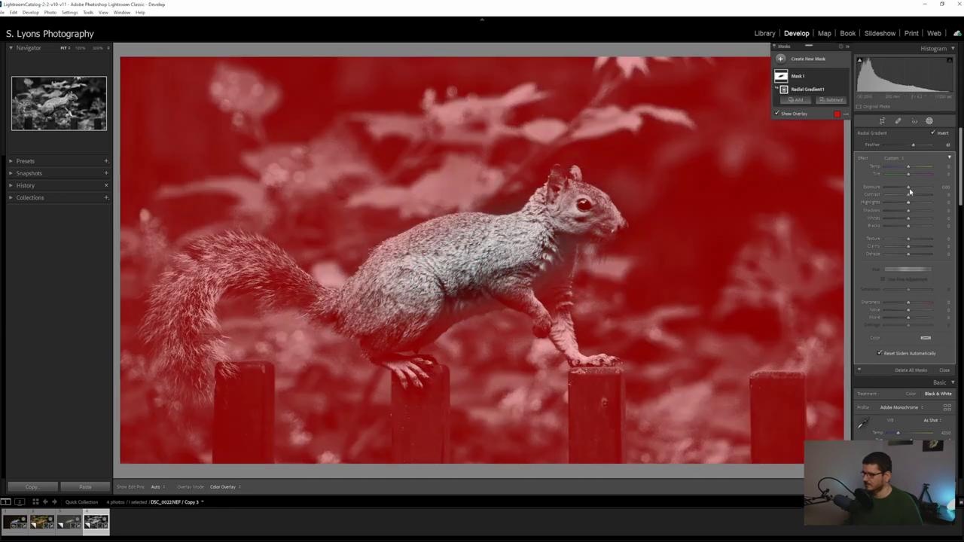
{"action": "key", "text": "o"}
{"action": "left_click_drag", "start_coordinate": [909, 191], "coordinate": [904, 191]}
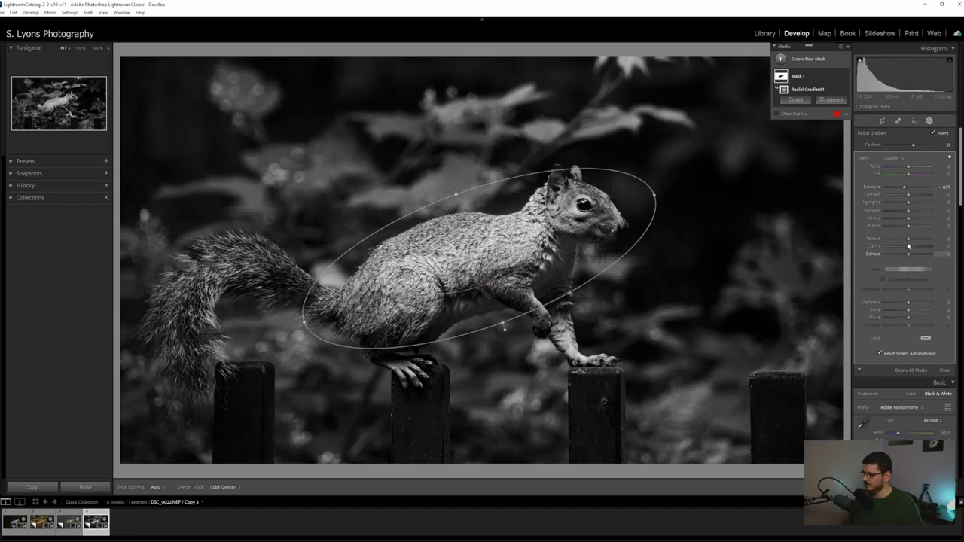
{"action": "left_click_drag", "start_coordinate": [908, 249], "coordinate": [877, 260]}
{"action": "double_click", "coordinate": [875, 256]}
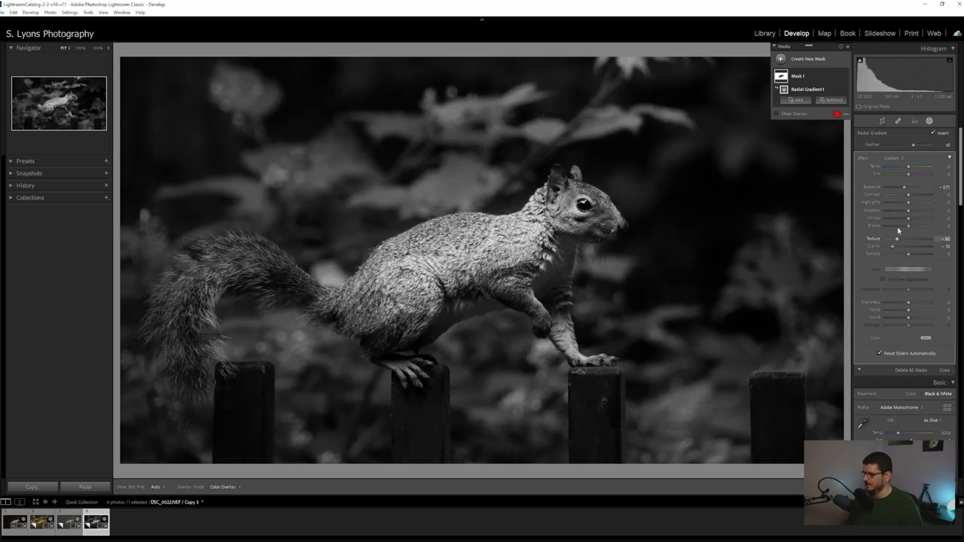
{"action": "left_click", "coordinate": [929, 120]}
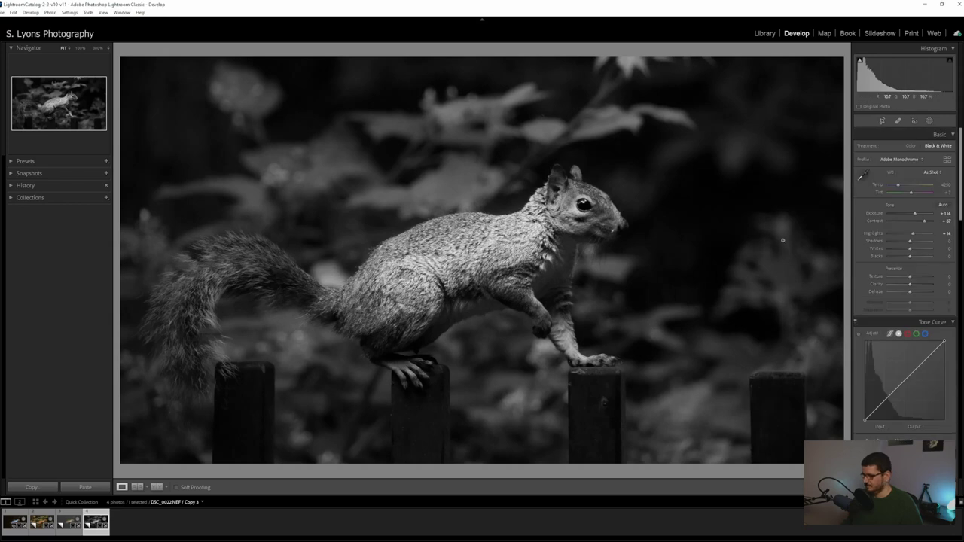
Add +14 clarity and pull the tone curve's top, shadow and upper-midtone points slightly down
{"action": "scroll", "coordinate": [911, 197], "scroll_direction": "down", "scroll_amount": 3}
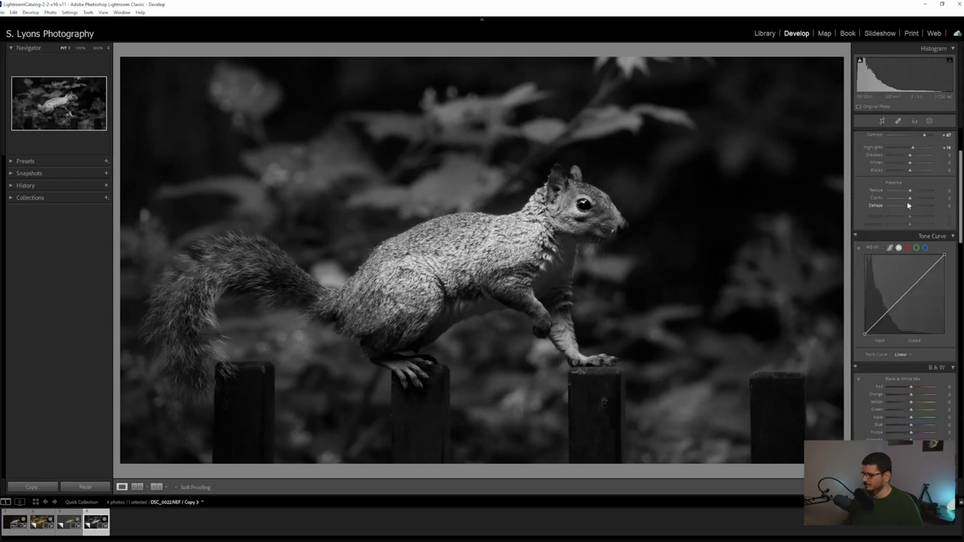
{"action": "left_click_drag", "start_coordinate": [910, 200], "coordinate": [912, 200]}
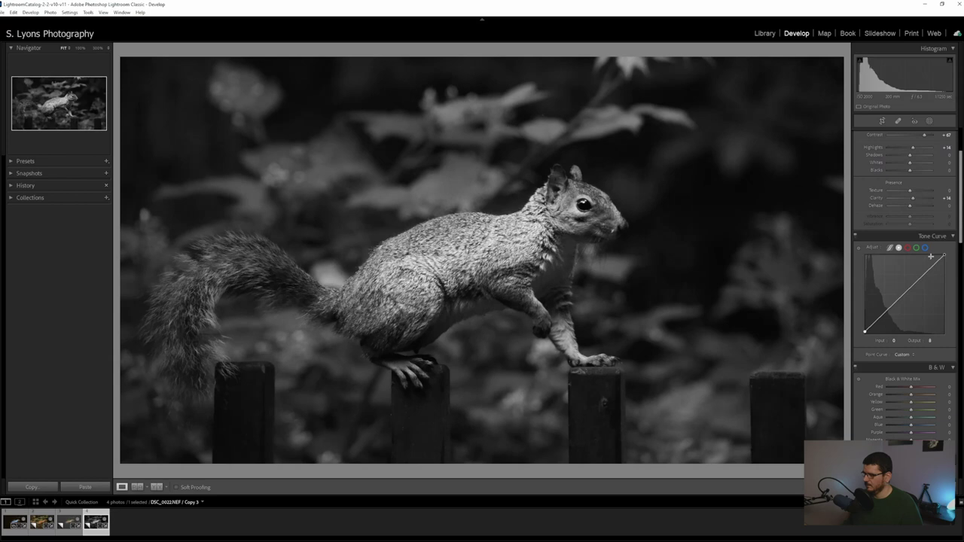
{"action": "left_click_drag", "start_coordinate": [945, 256], "coordinate": [948, 259]}
{"action": "left_click_drag", "start_coordinate": [879, 321], "coordinate": [879, 323]}
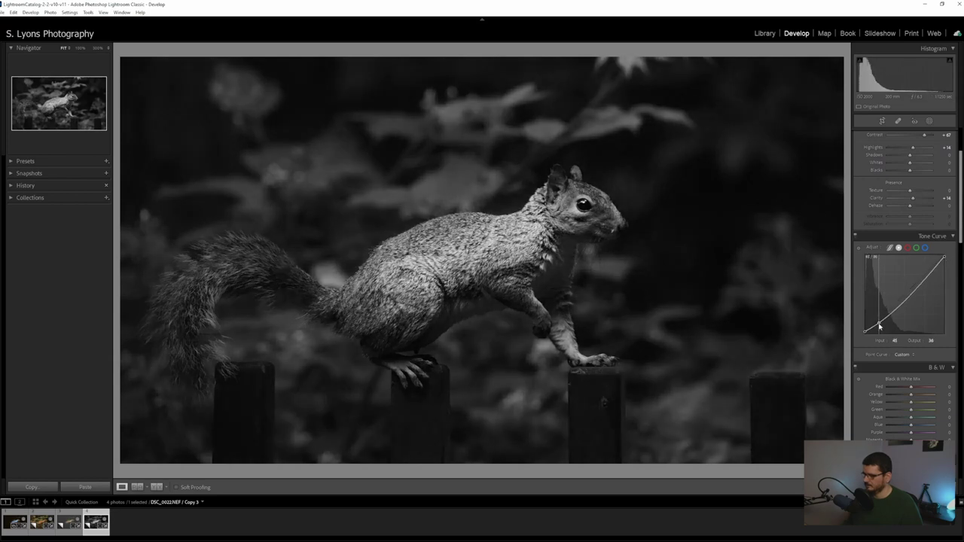
{"action": "left_click_drag", "start_coordinate": [929, 271], "coordinate": [929, 274]}
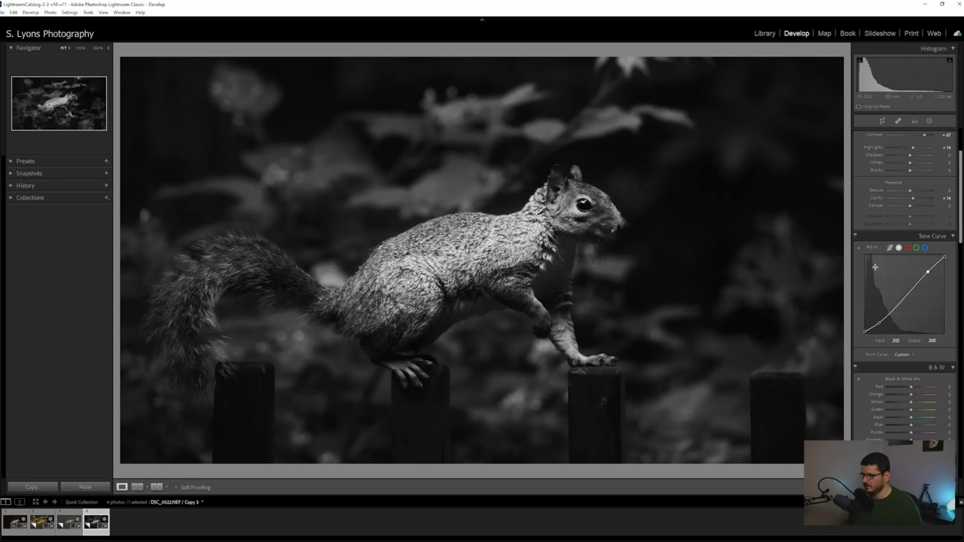
{"action": "scroll", "coordinate": [865, 225], "scroll_direction": "down", "scroll_amount": 3}
{"action": "scroll", "coordinate": [883, 174], "scroll_direction": "up", "scroll_amount": 3}
{"action": "scroll", "coordinate": [873, 291], "scroll_direction": "down", "scroll_amount": 6}
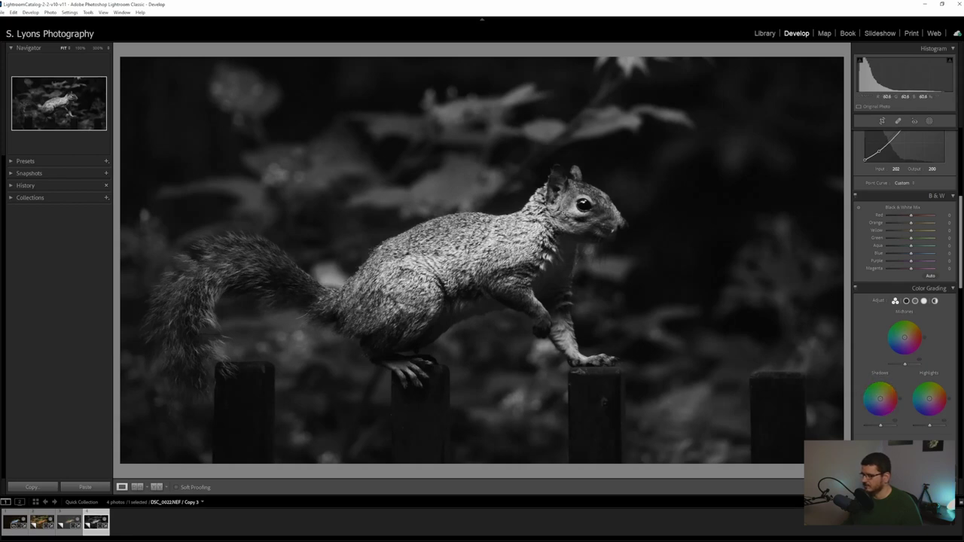
Inspect the squirrel's head at 100% zoom, then return to the fit view
{"action": "left_click", "coordinate": [563, 214]}
{"action": "left_click_drag", "start_coordinate": [631, 242], "coordinate": [534, 215]}
{"action": "left_click_drag", "start_coordinate": [532, 249], "coordinate": [525, 324]}
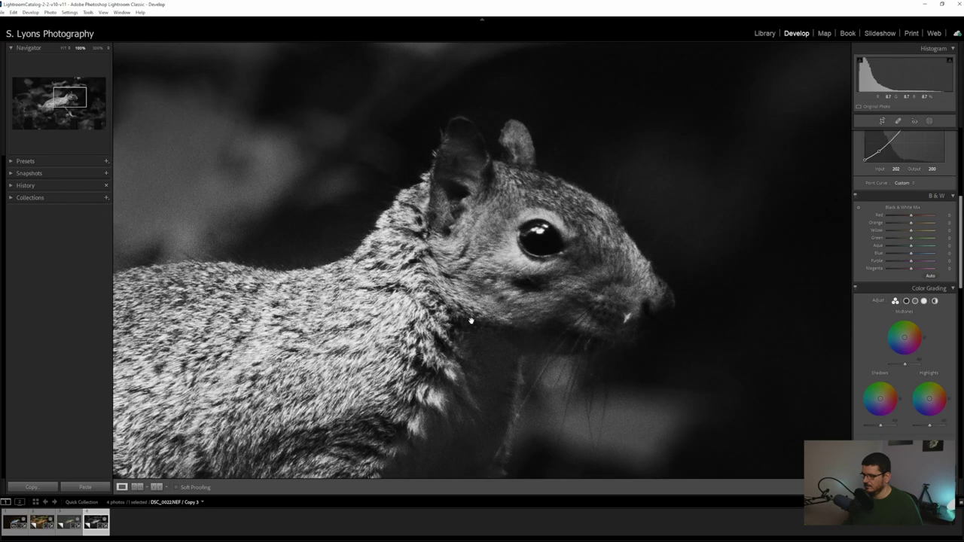
{"action": "left_click", "coordinate": [502, 291]}
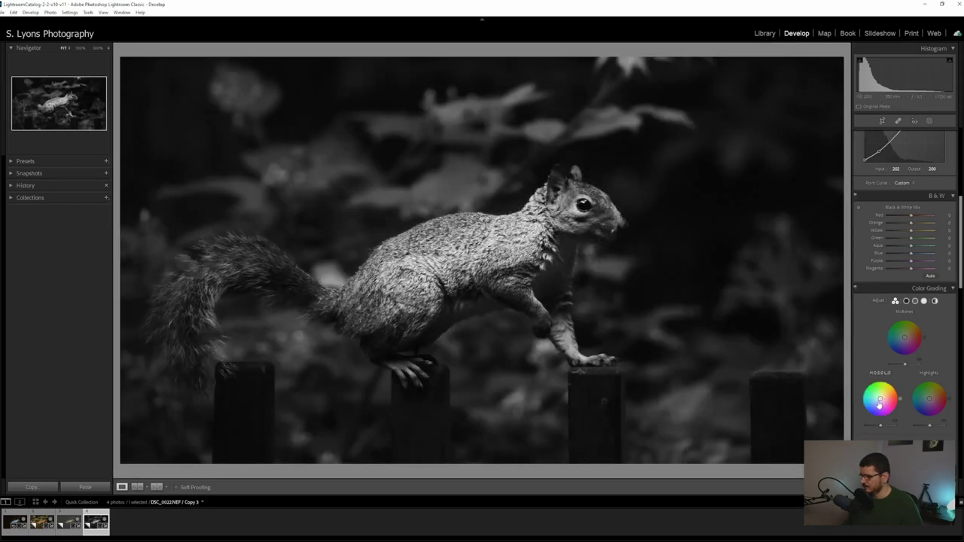
Color-grade shadows cool blue and highlights warm yellow, toggling Color Grading off and on to compare
{"action": "left_click_drag", "start_coordinate": [879, 398], "coordinate": [877, 403]}
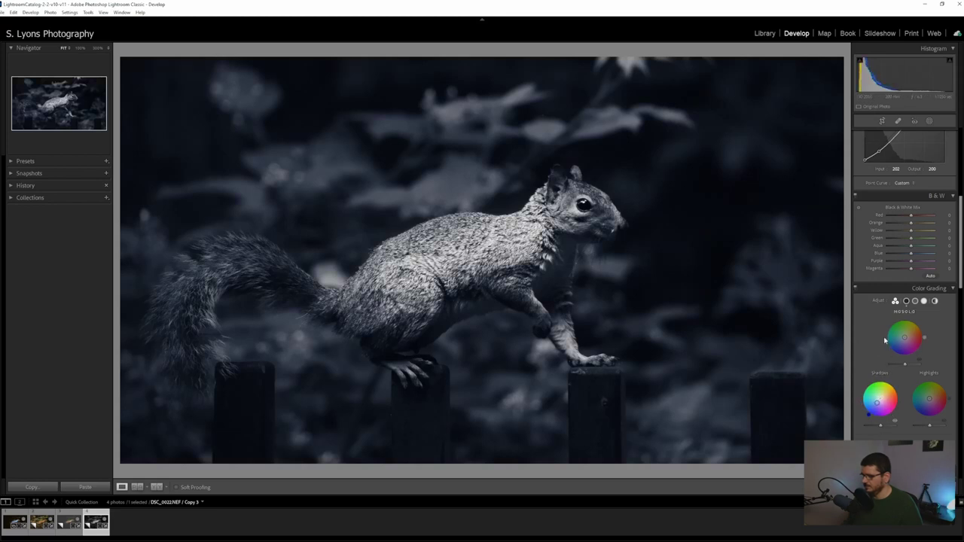
{"action": "scroll", "coordinate": [904, 339], "scroll_direction": "down", "scroll_amount": 3}
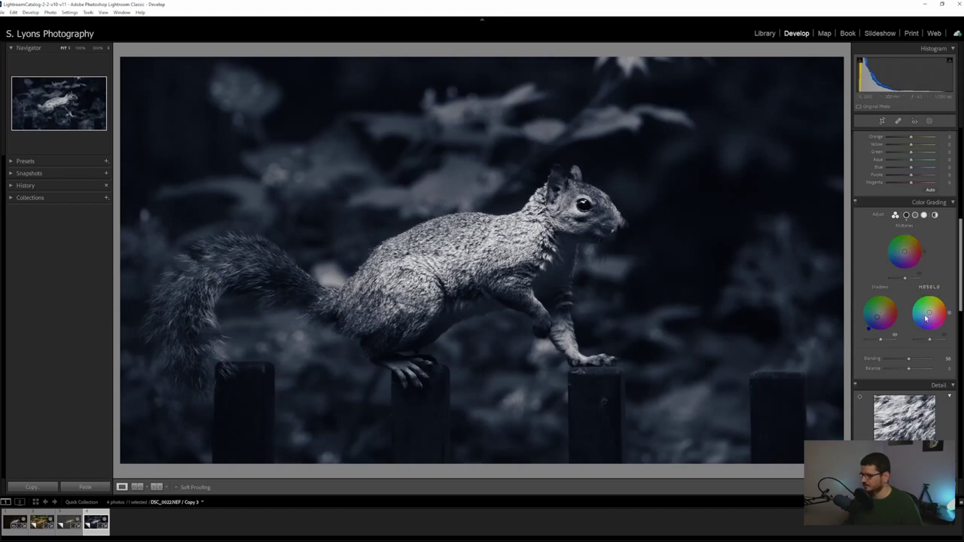
{"action": "left_click_drag", "start_coordinate": [929, 312], "coordinate": [934, 310]}
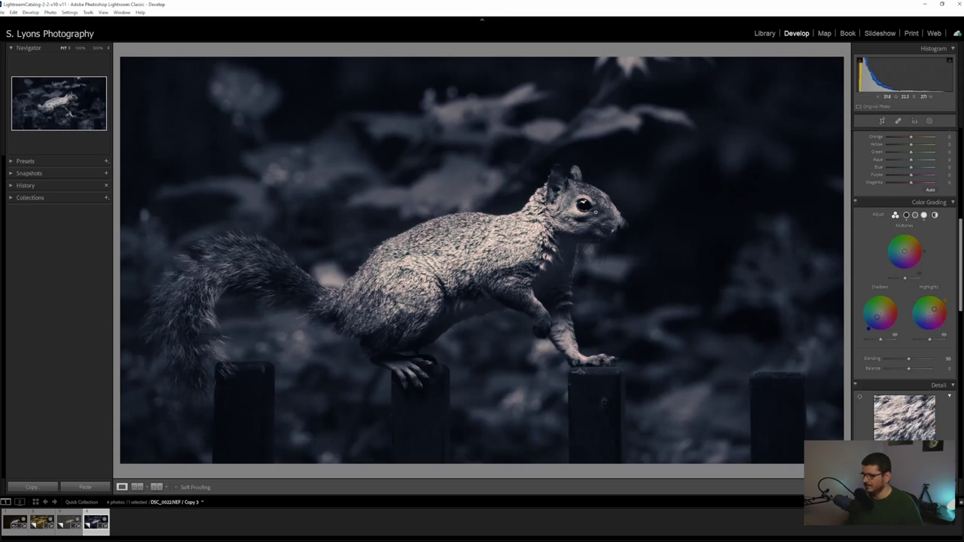
{"action": "left_click", "coordinate": [855, 203]}
{"action": "left_click", "coordinate": [856, 203]}
{"action": "left_click", "coordinate": [856, 204]}
{"action": "left_click", "coordinate": [856, 203]}
Enable lens profile corrections and add a −32 post-crop vignette, then preview the original colour photo
{"action": "scroll", "coordinate": [893, 339], "scroll_direction": "down", "scroll_amount": 5}
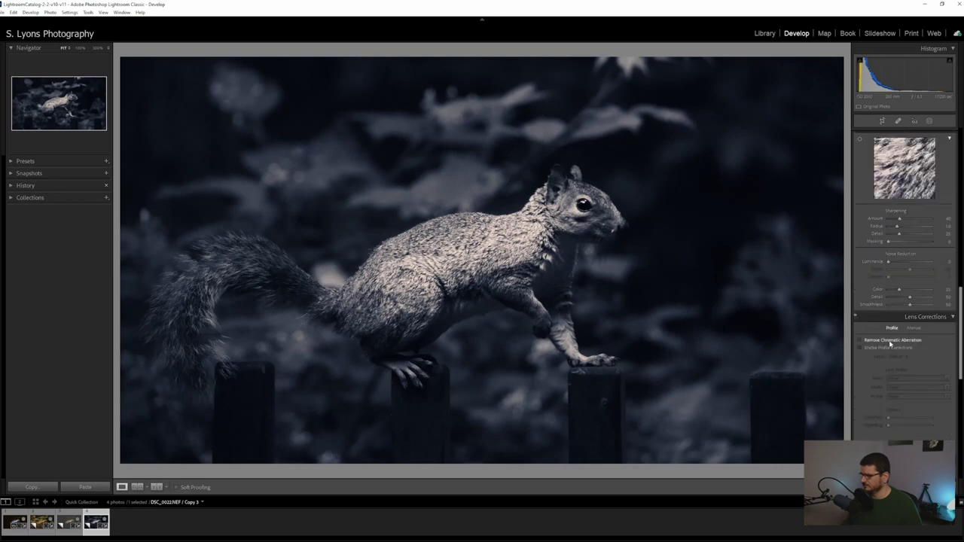
{"action": "left_click", "coordinate": [889, 347]}
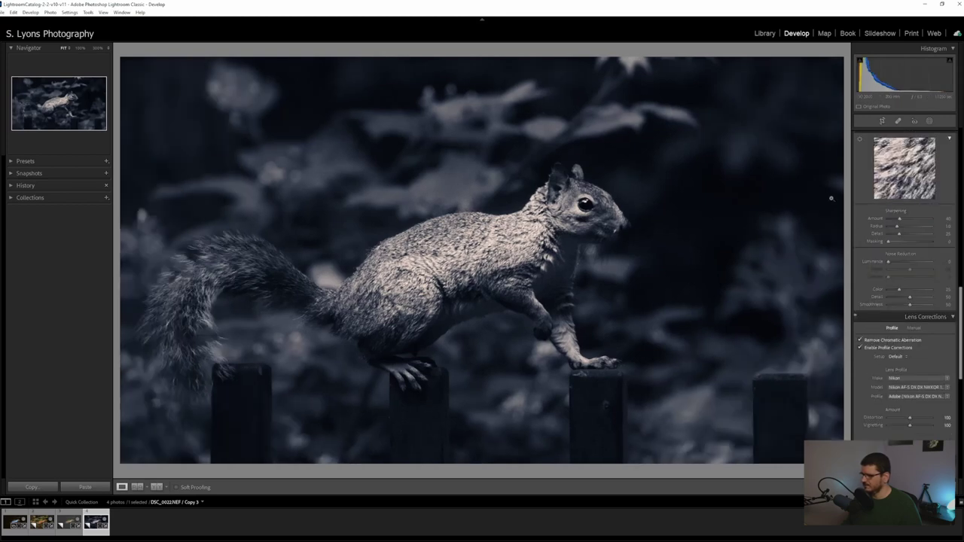
{"action": "scroll", "coordinate": [886, 383], "scroll_direction": "down", "scroll_amount": 5}
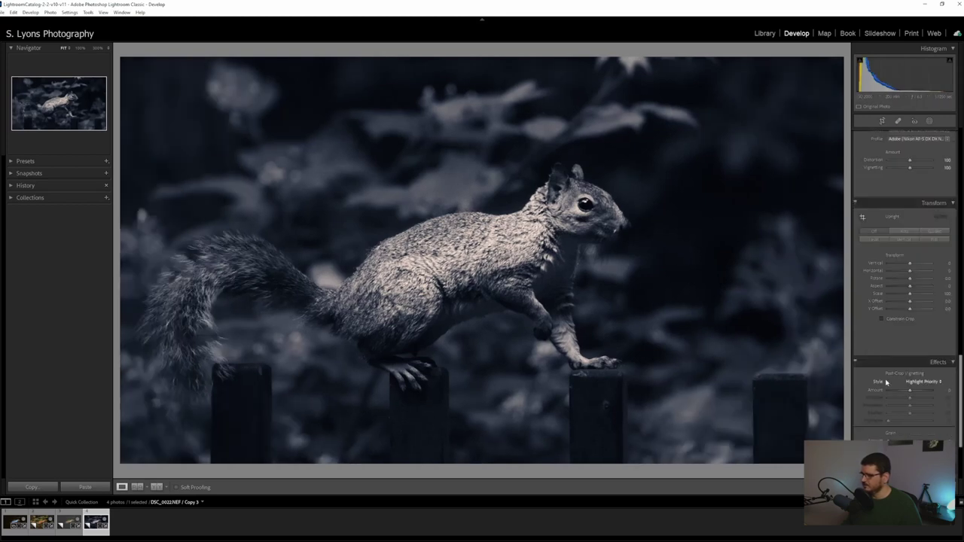
{"action": "scroll", "coordinate": [887, 382], "scroll_direction": "down", "scroll_amount": 3}
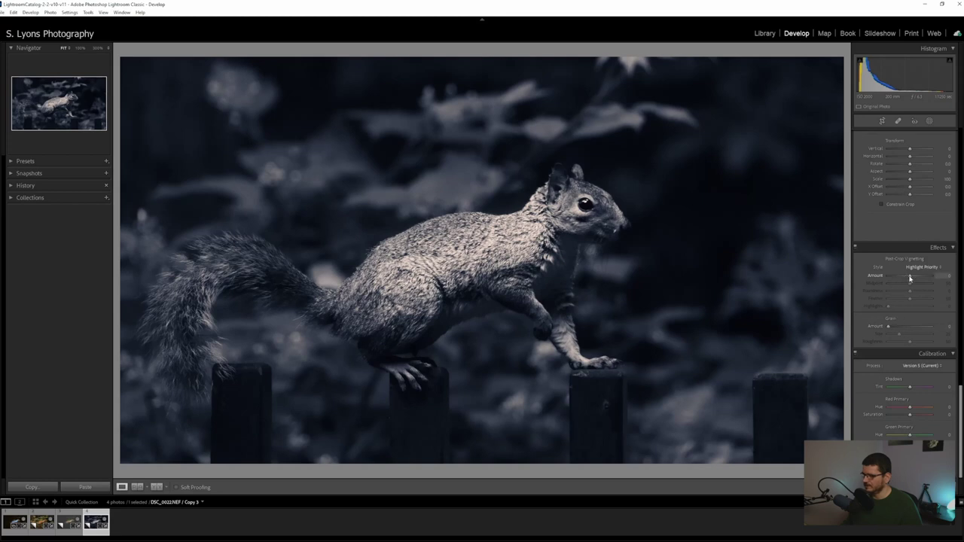
{"action": "left_click_drag", "start_coordinate": [910, 279], "coordinate": [903, 278]}
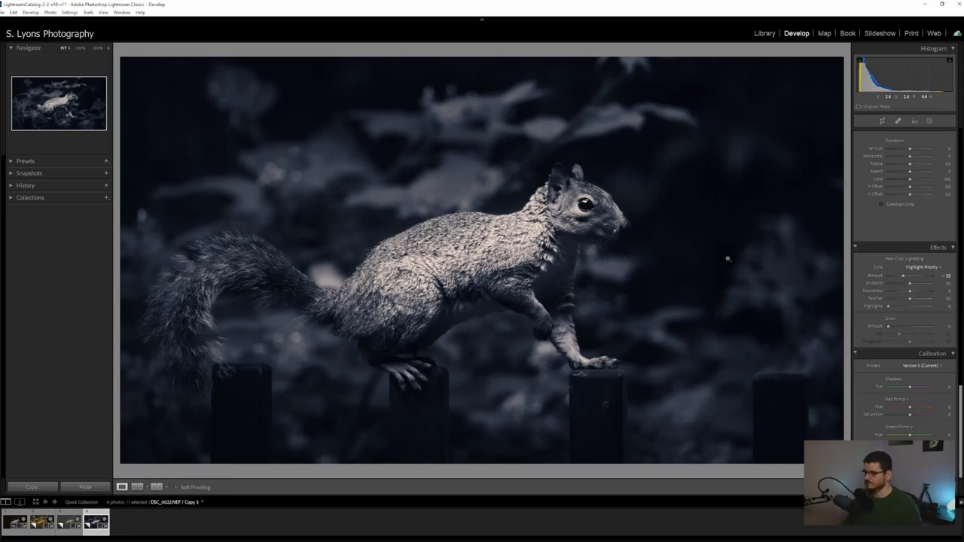
{"action": "key", "text": "backslash"}
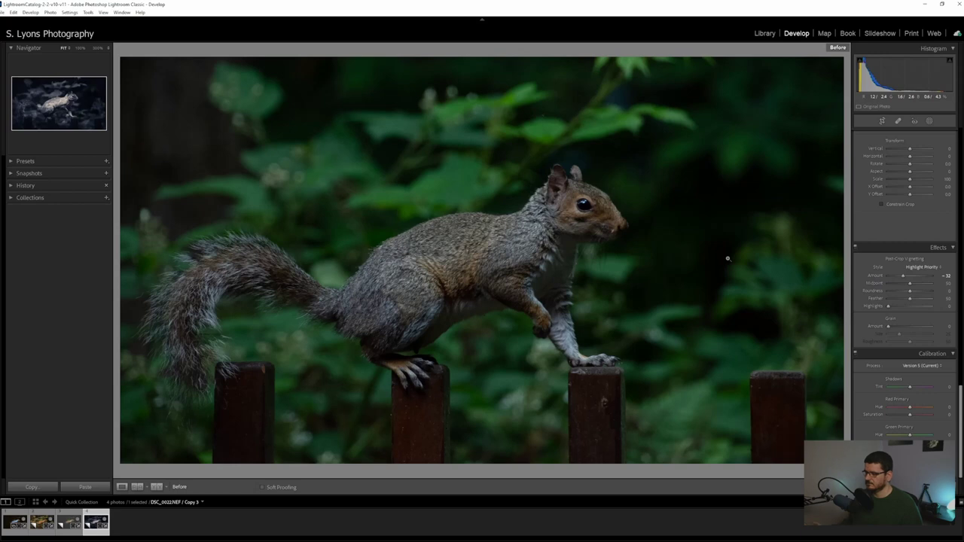
Switch from the Before view back to the edited blue-toned monochrome squirrel
{"action": "key", "text": "backslash"}
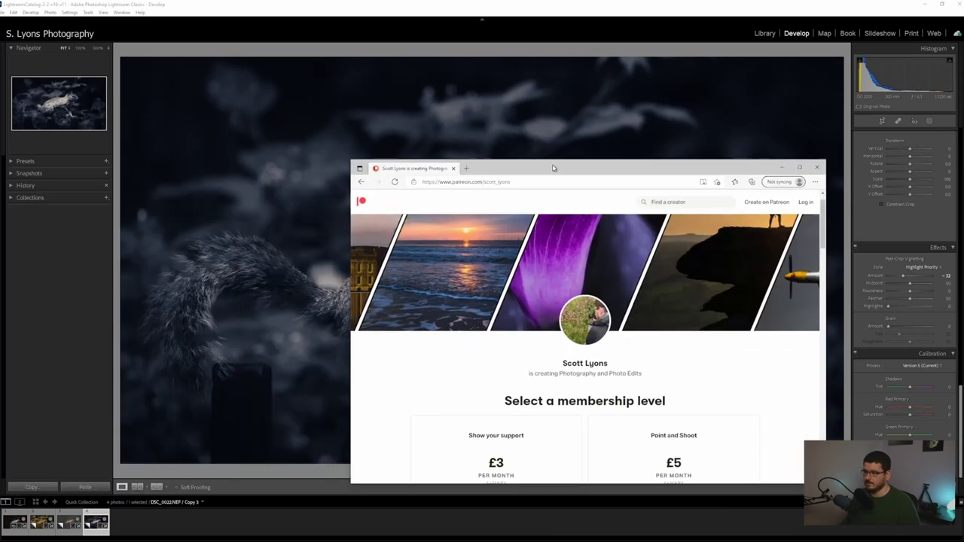
Maximize the Patreon window and scroll down to the £3 and £5 membership tiers and About section
{"action": "double_click", "coordinate": [490, 62]}
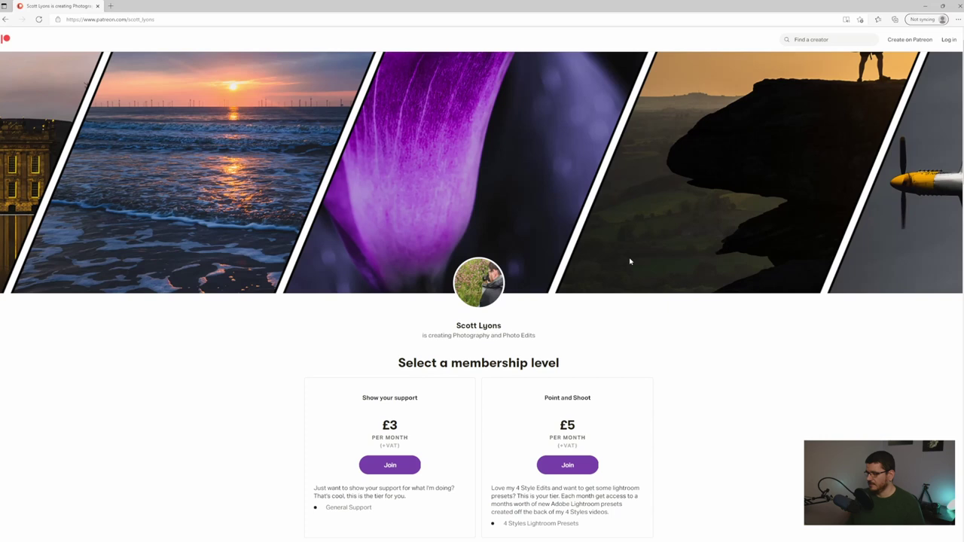
{"action": "scroll", "coordinate": [678, 277], "scroll_direction": "down", "scroll_amount": 1}
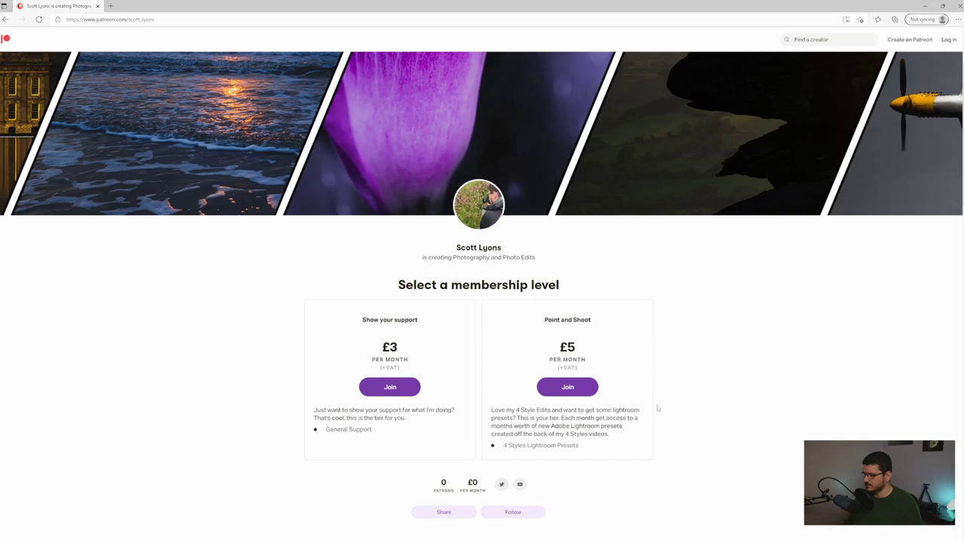
{"action": "scroll", "coordinate": [678, 385], "scroll_direction": "down", "scroll_amount": 1}
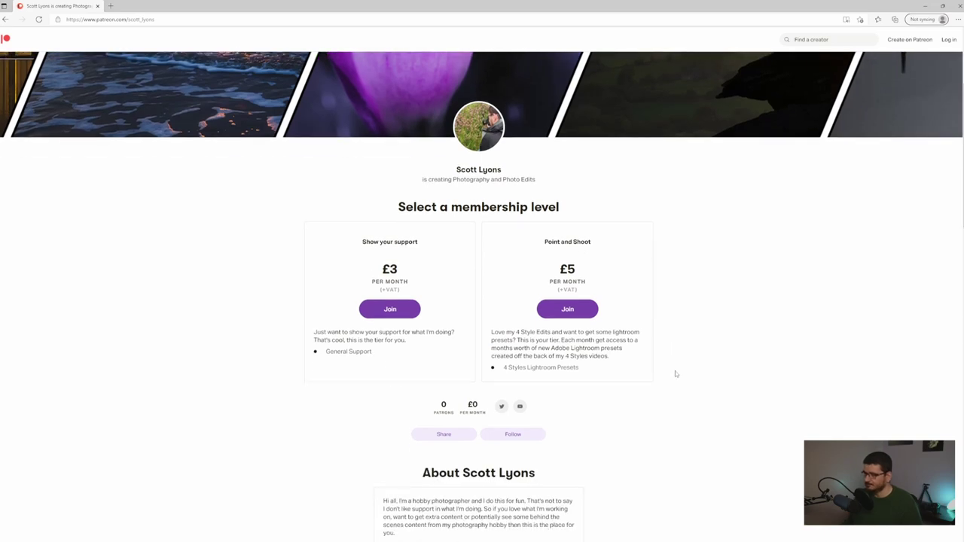